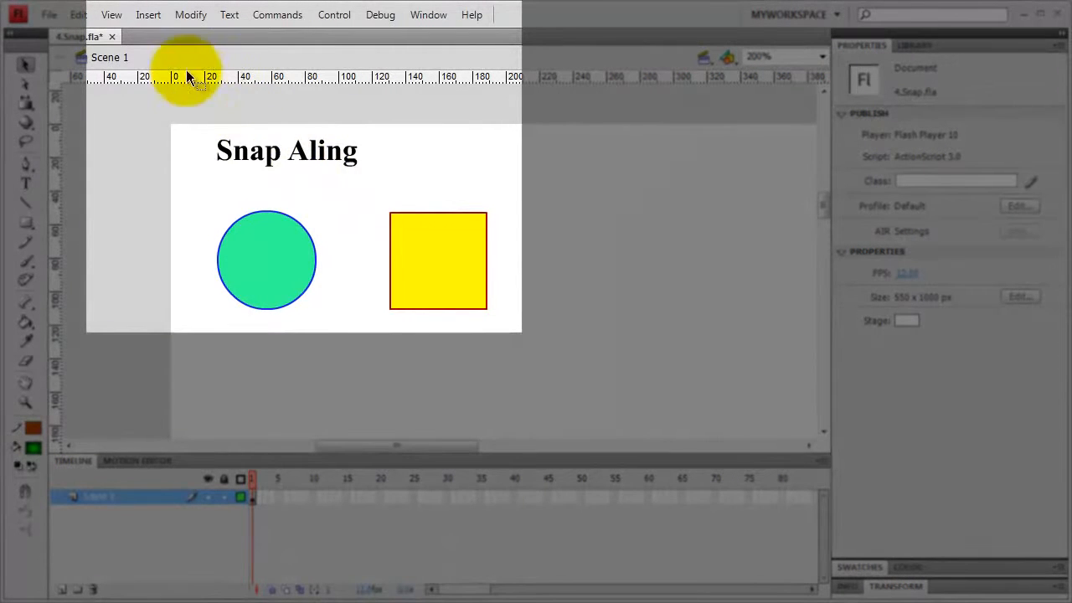
Review which snapping options are enabled for the document, including Snap Align and Snap to Guides.
click(113, 21)
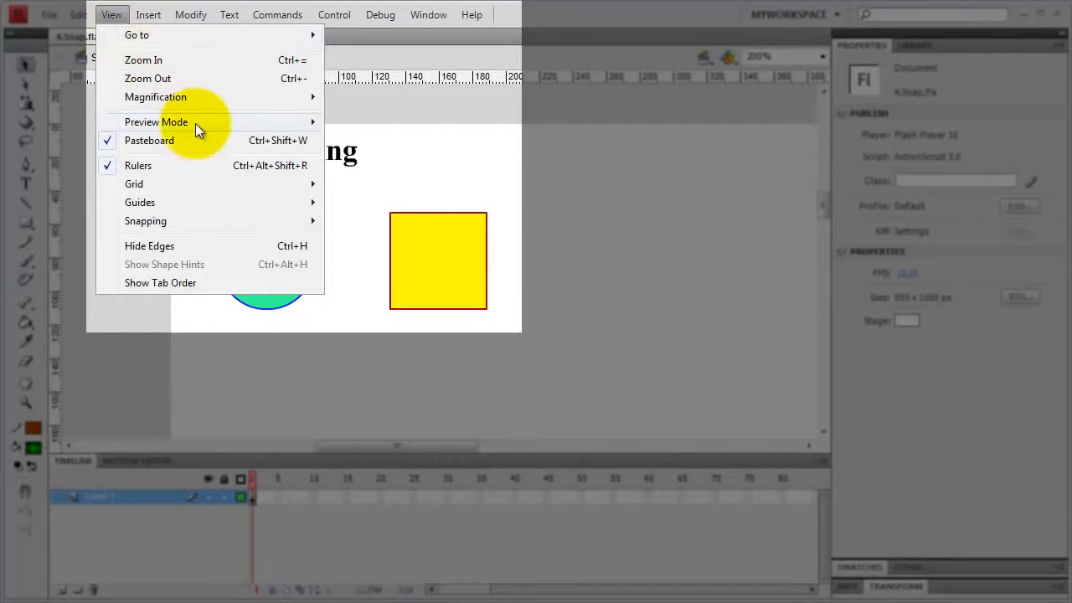
mouse_move(234, 229)
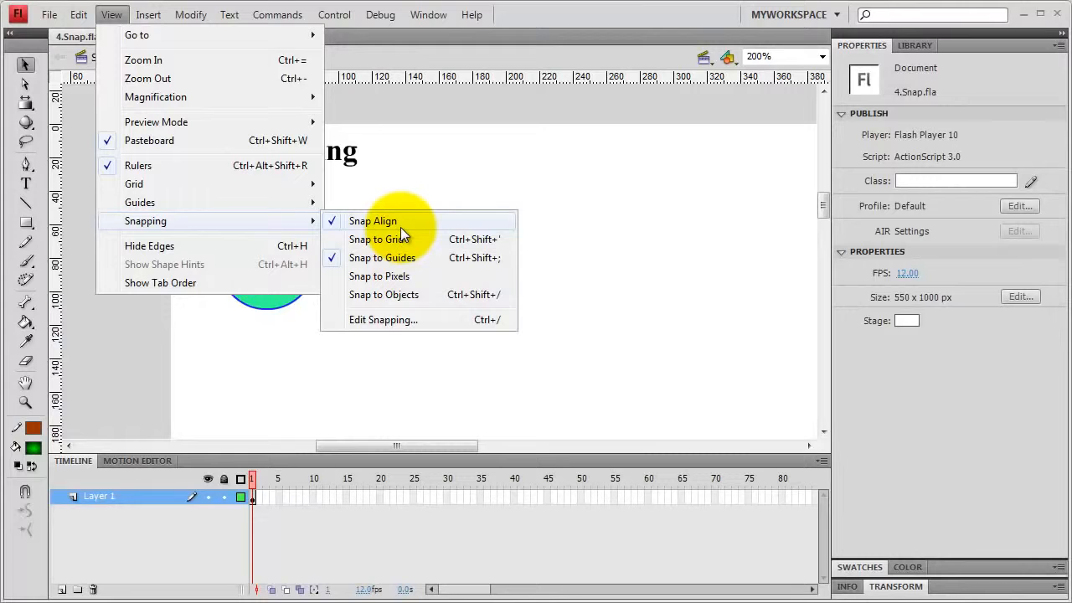
click(439, 167)
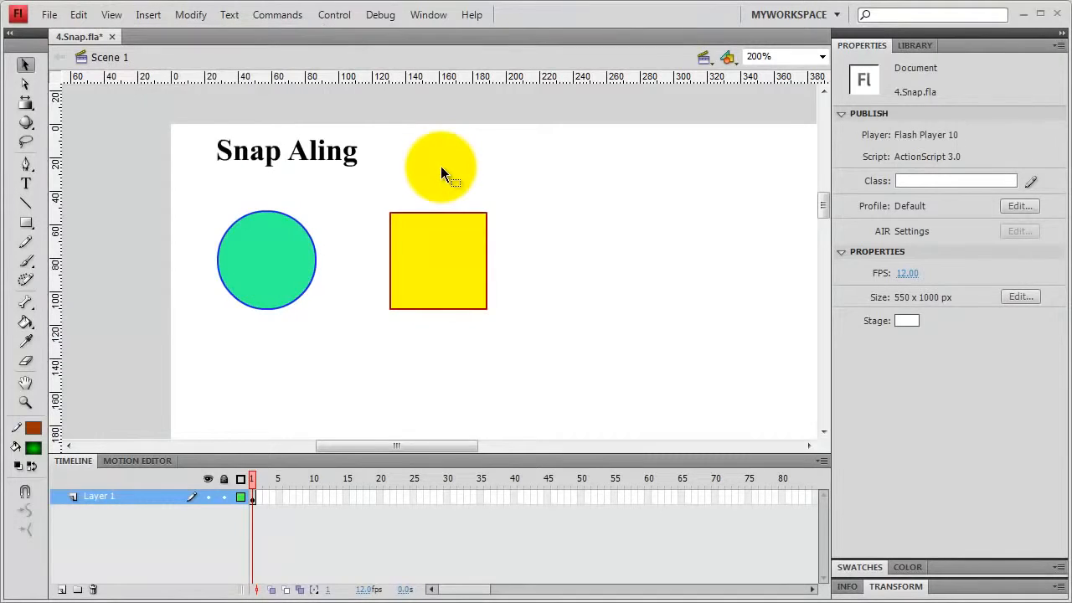
drag(442, 174, 455, 251)
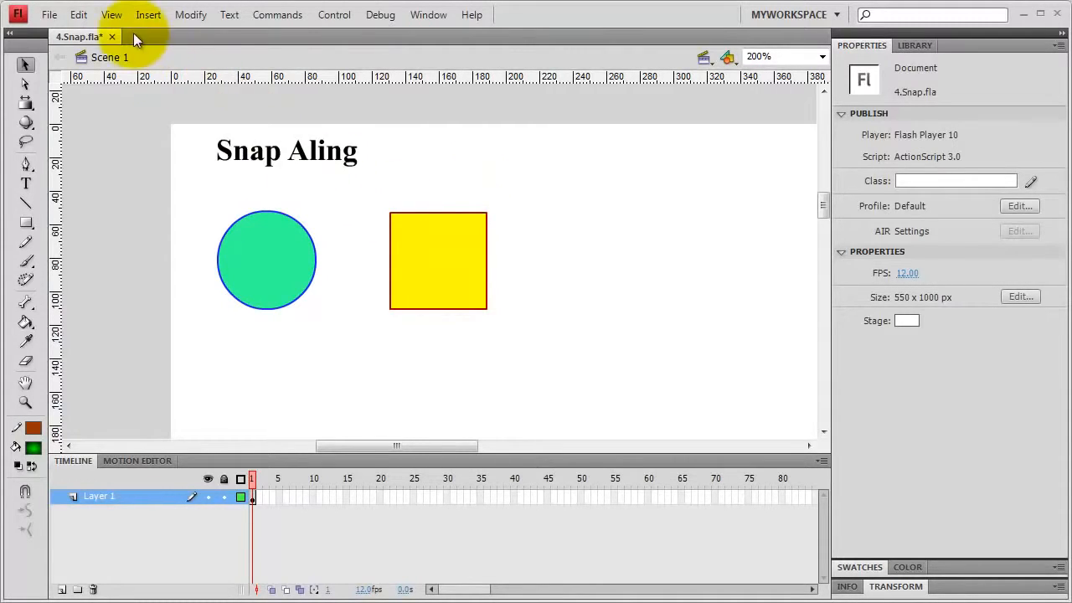
click(112, 15)
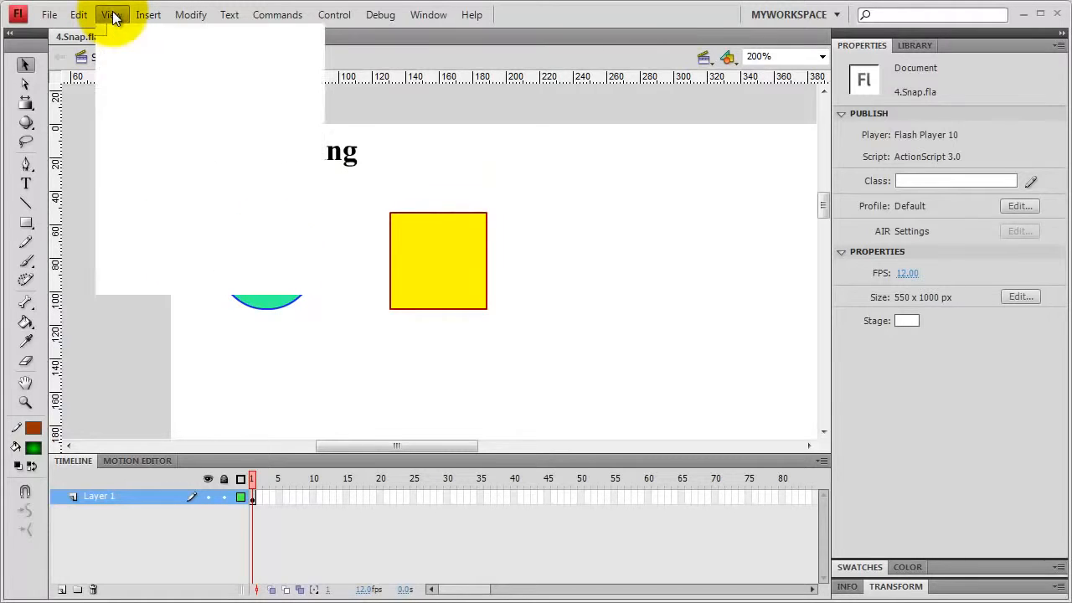
mouse_move(196, 224)
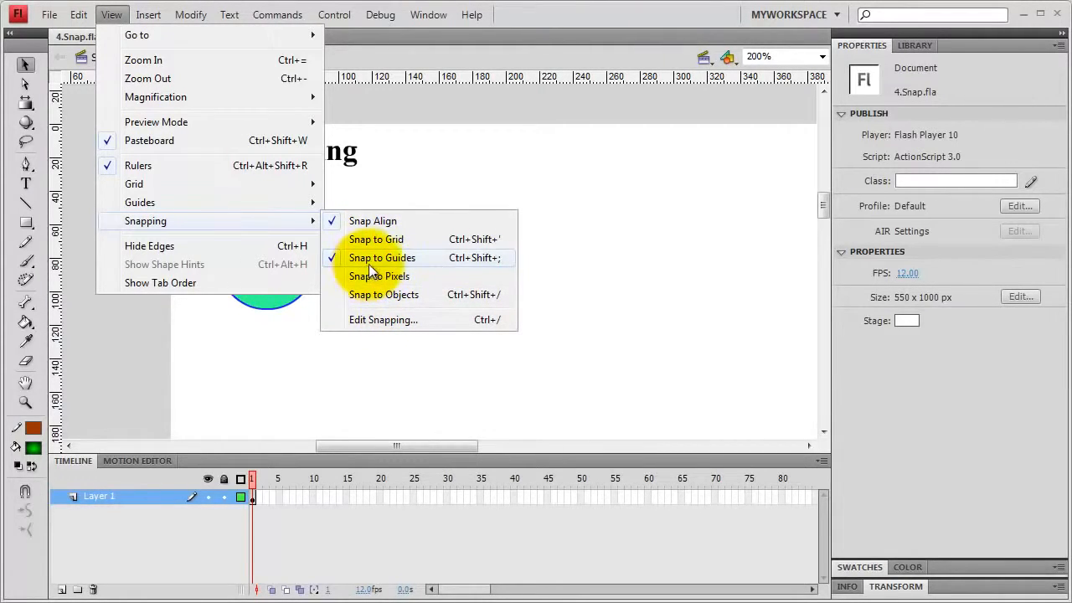
click(591, 243)
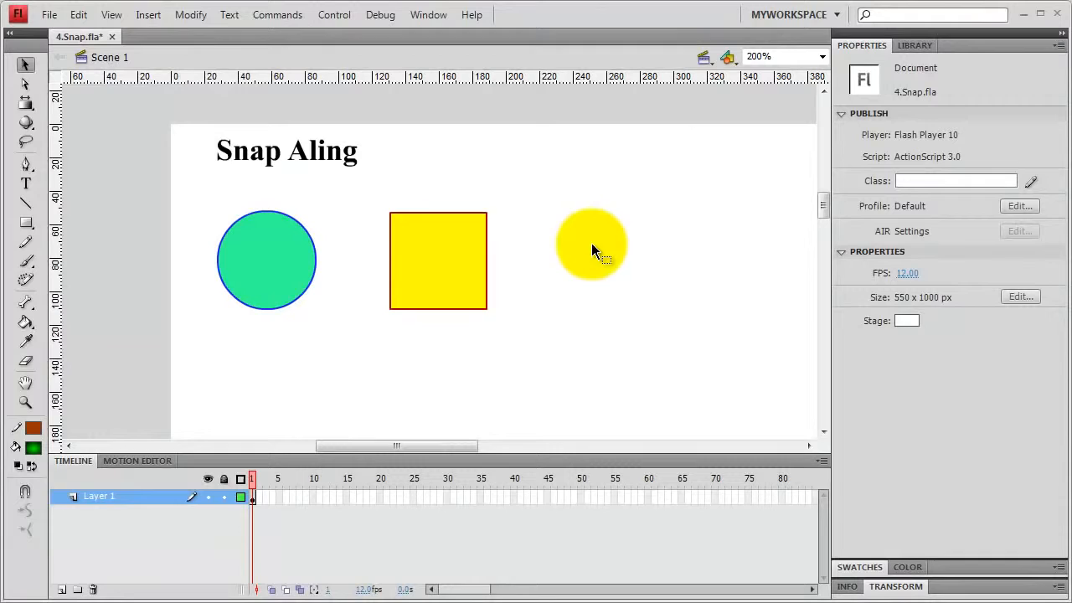
Move the yellow square in the Snap Aling section closer to the circle, snap-aligning their lower edges, with its left edge at about 115 px.
click(432, 267)
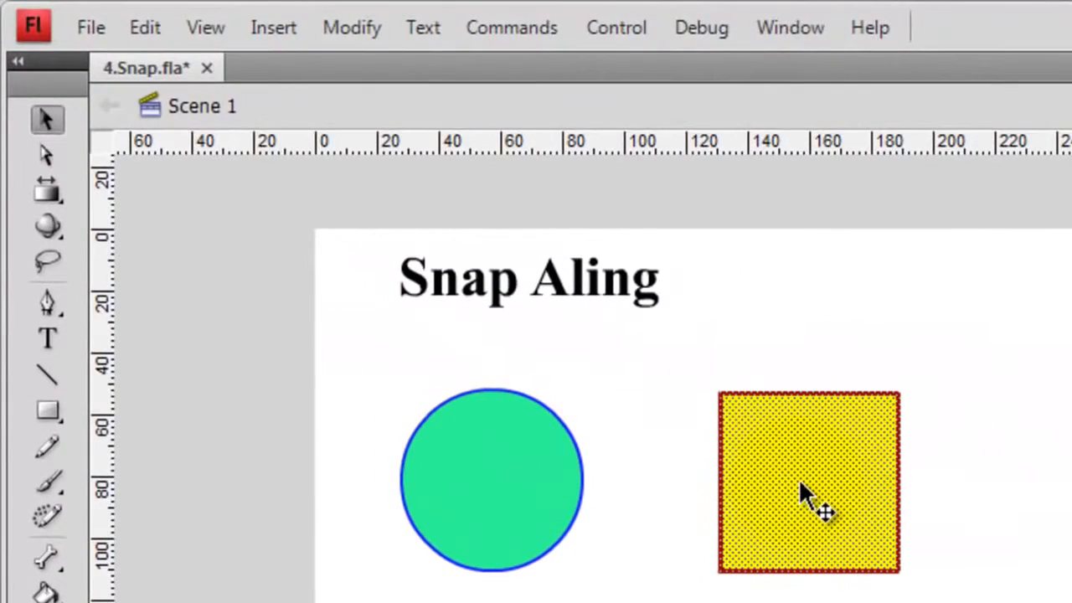
drag(804, 484, 713, 467)
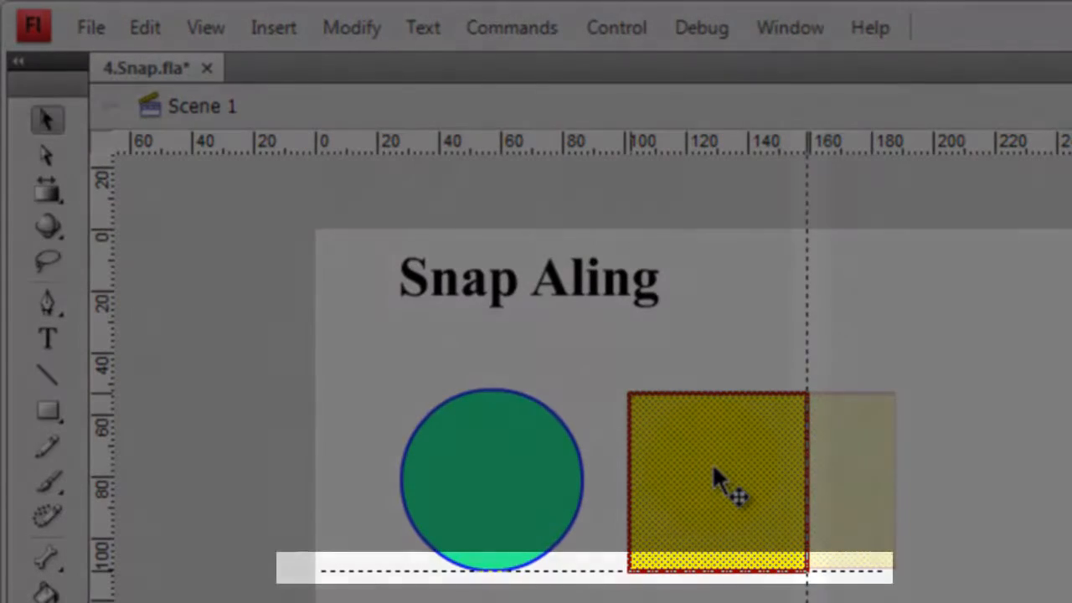
drag(714, 467, 746, 482)
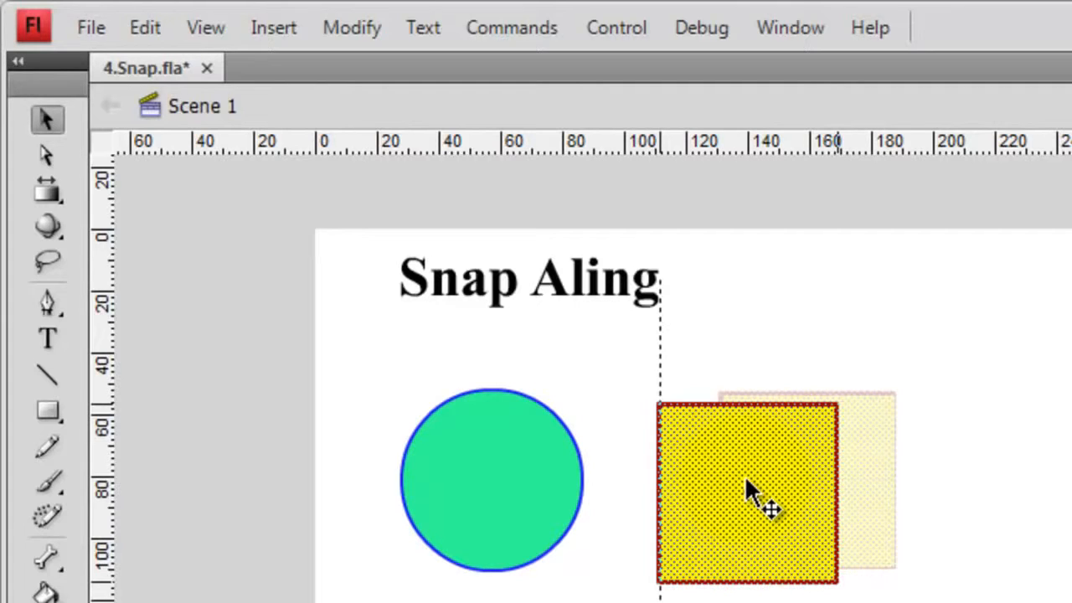
drag(745, 481, 781, 474)
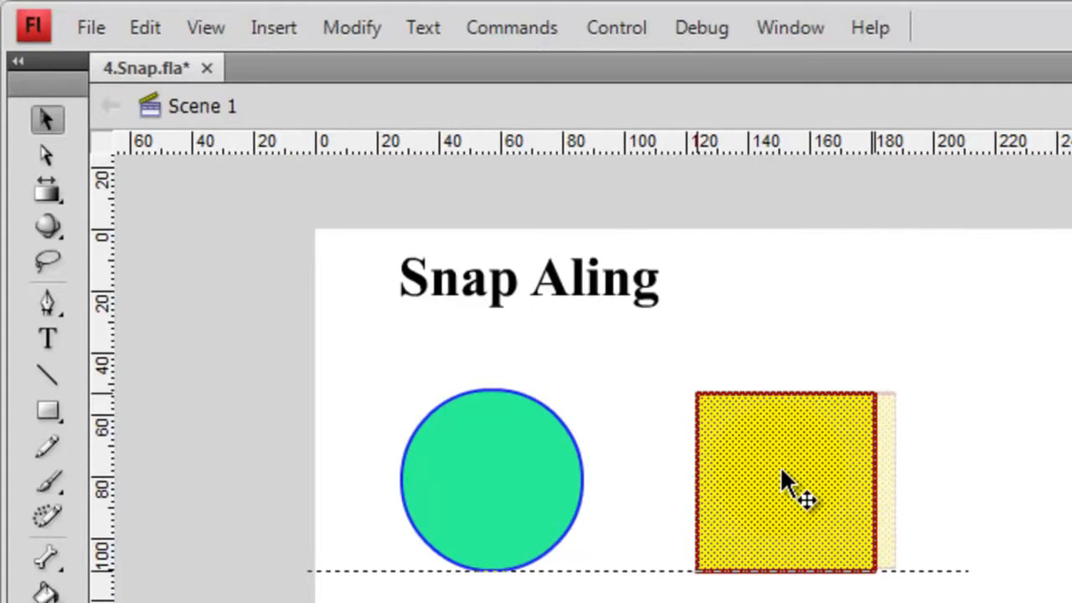
drag(781, 470, 755, 471)
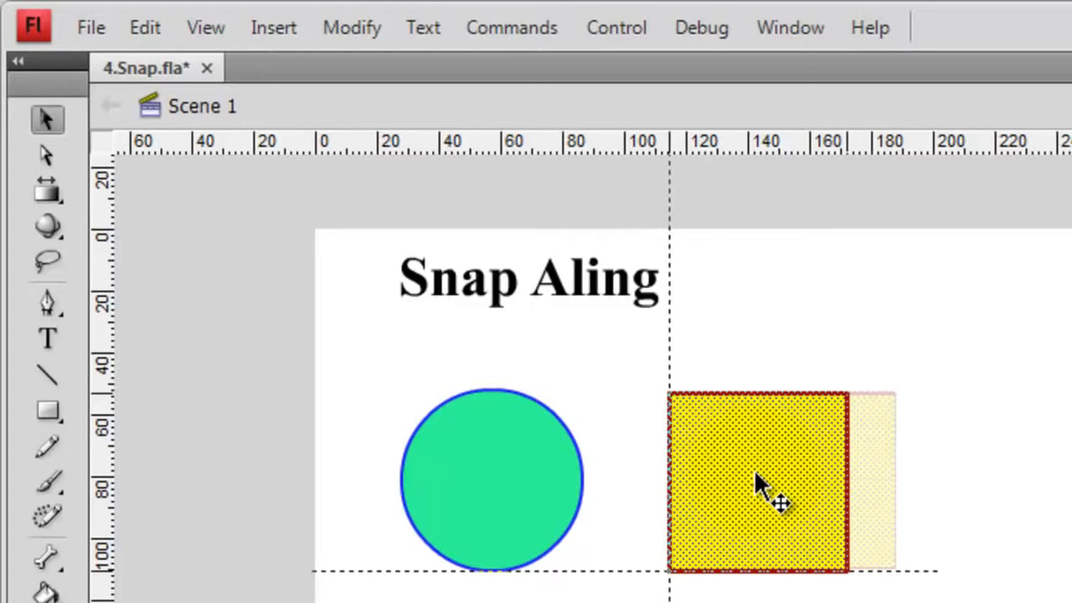
mouse_move(755, 472)
mouse_down()
mouse_move(755, 486)
mouse_move(767, 465)
mouse_move(746, 469)
mouse_move(770, 470)
mouse_move(754, 474)
mouse_up()
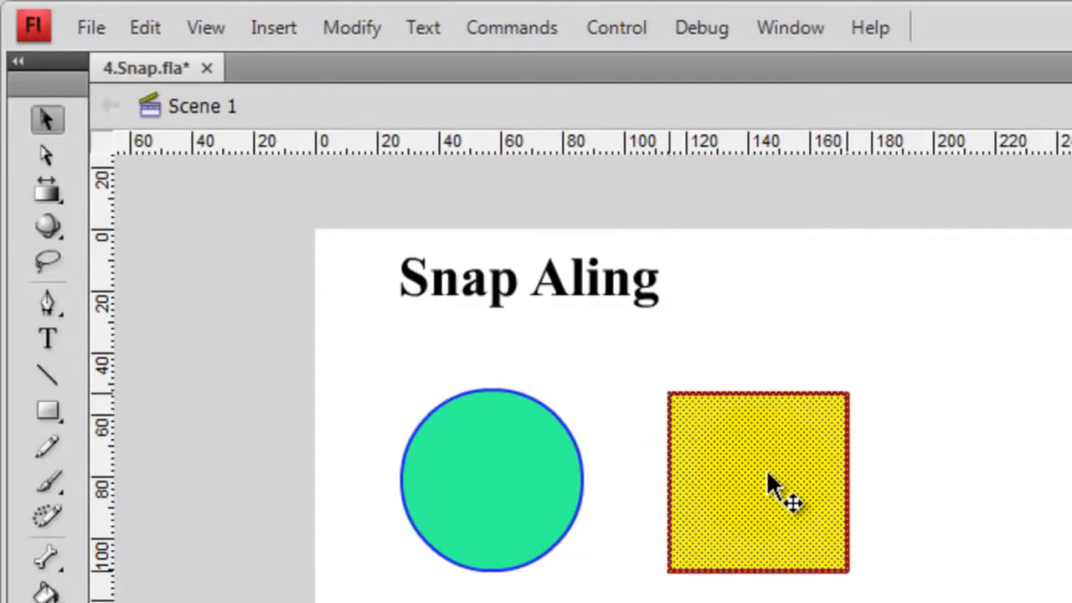
Show the grid over the stage for the Snap Grid section.
scroll(766, 474, down, 3)
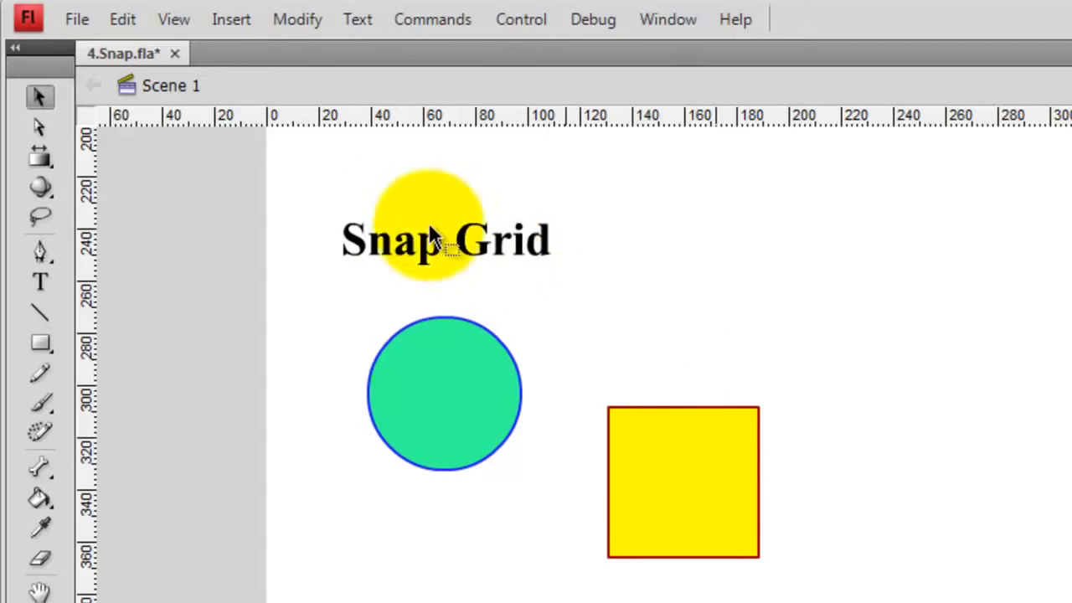
click(174, 22)
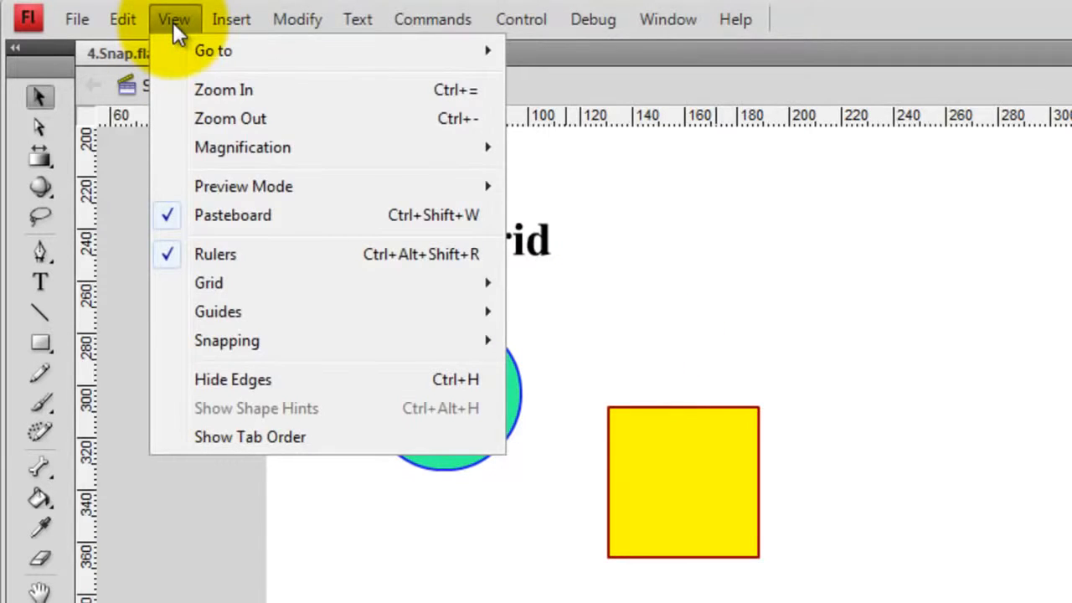
mouse_move(340, 293)
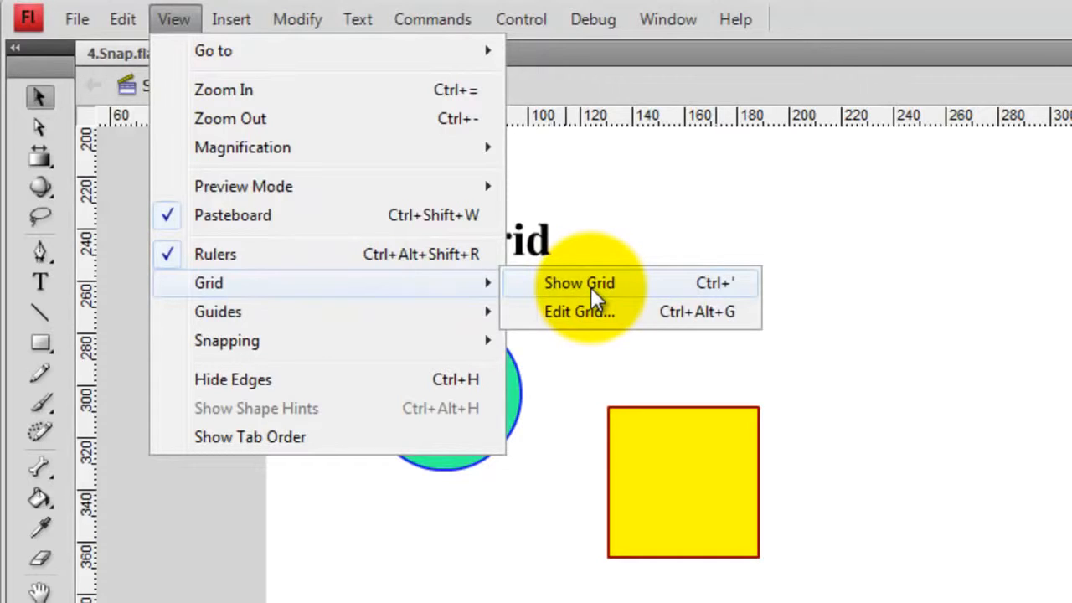
click(734, 286)
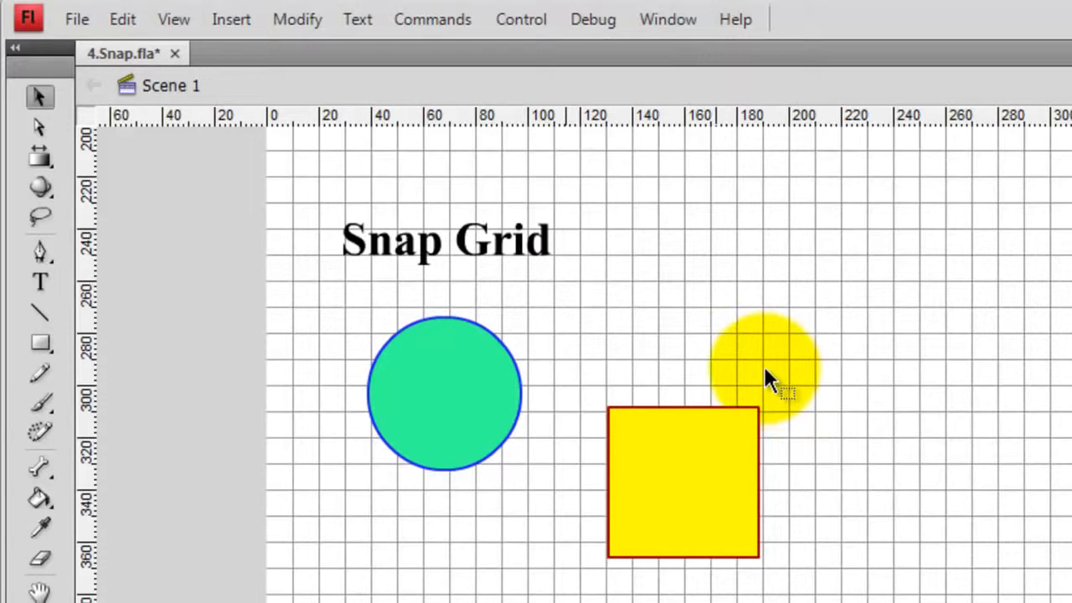
Turn on Snap to Grid and turn off Snap Align.
click(172, 24)
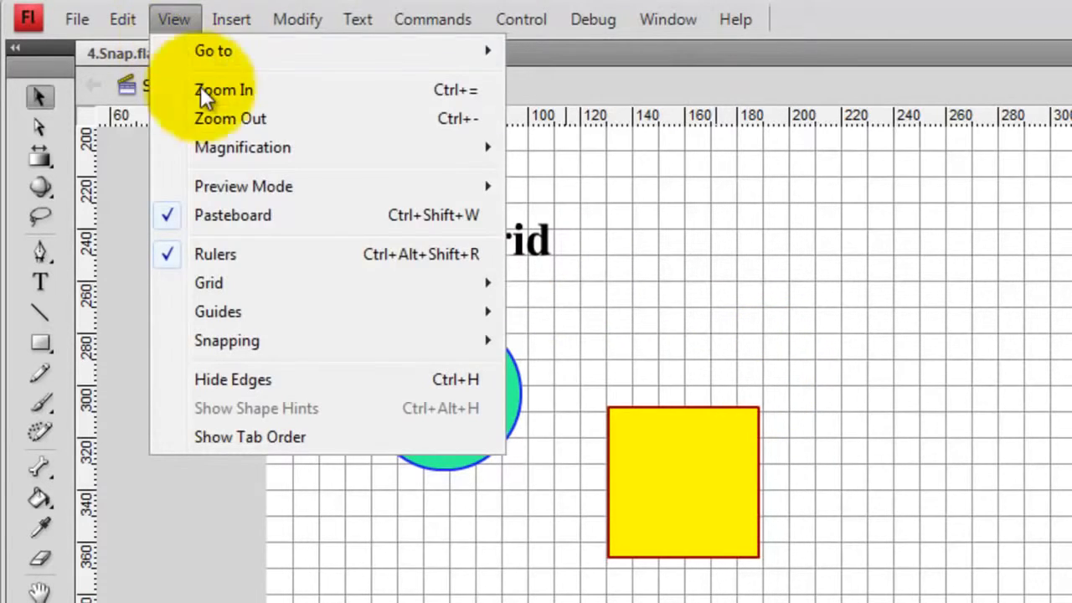
mouse_move(285, 341)
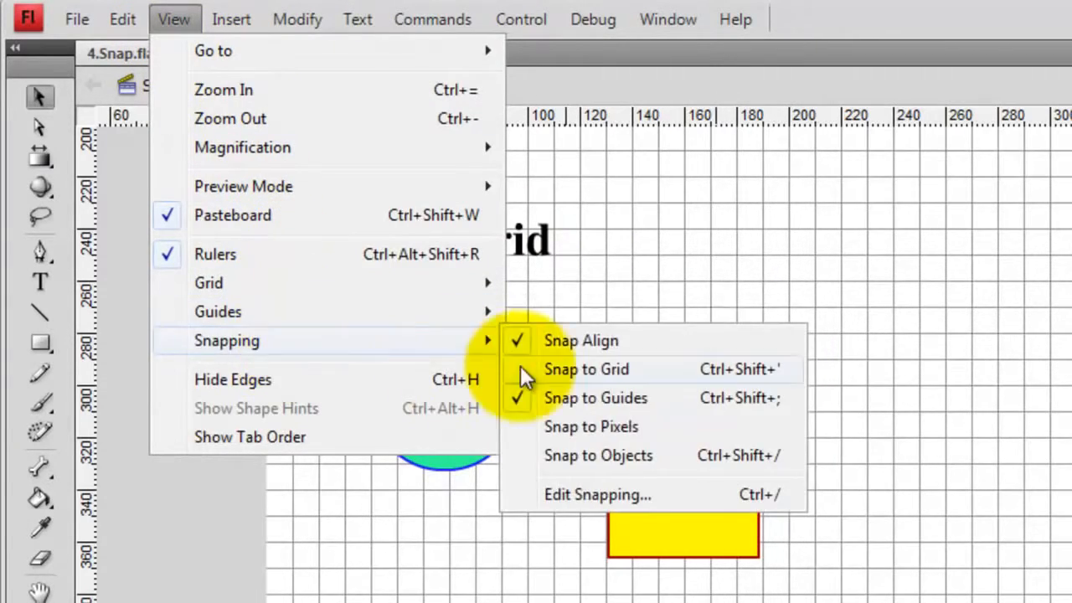
click(564, 371)
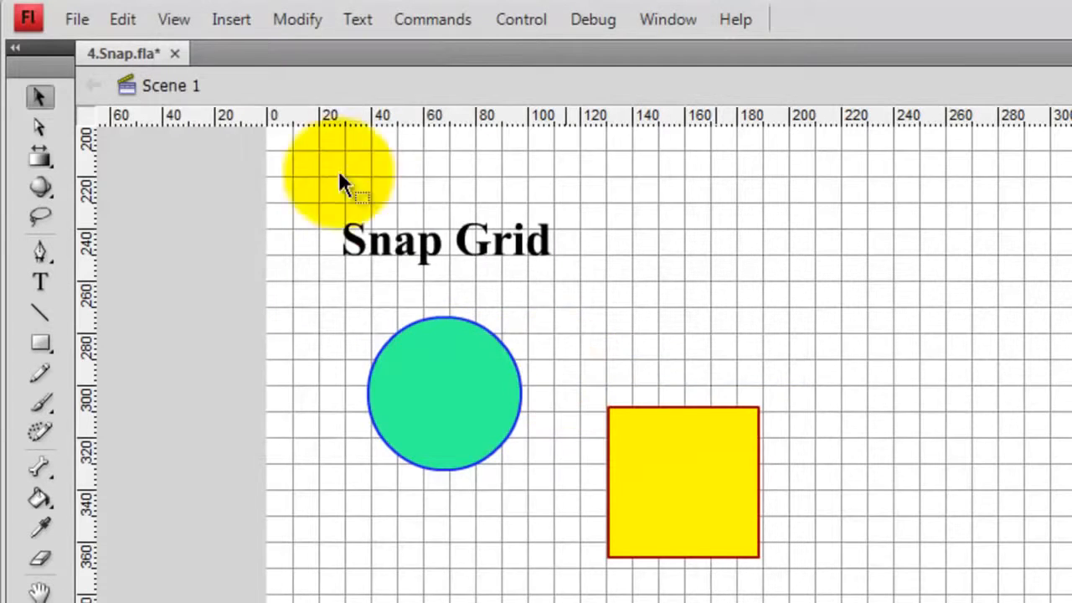
click(191, 23)
mouse_move(303, 341)
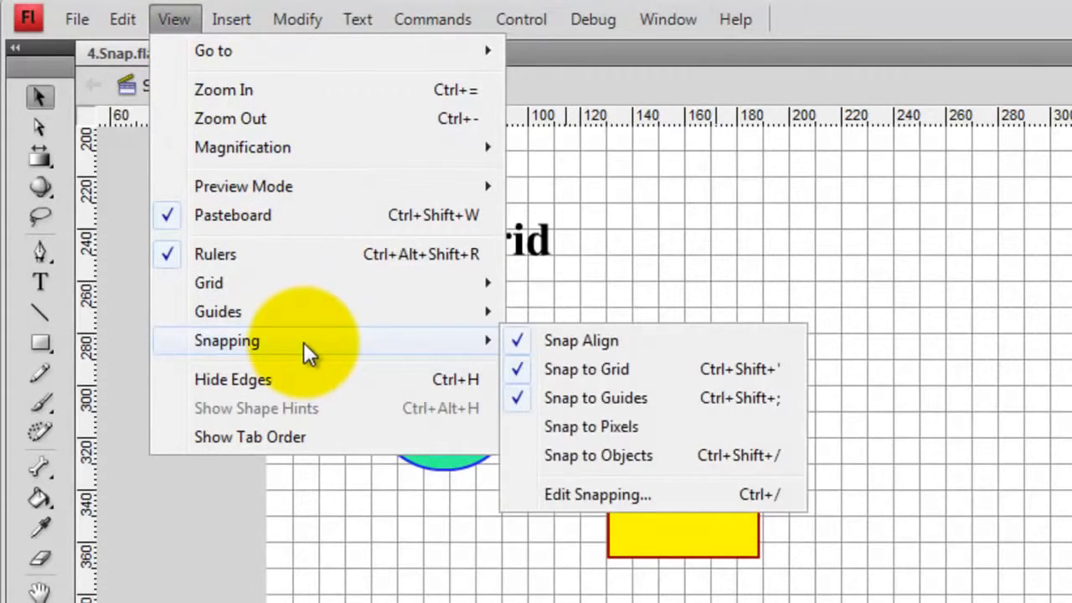
click(566, 342)
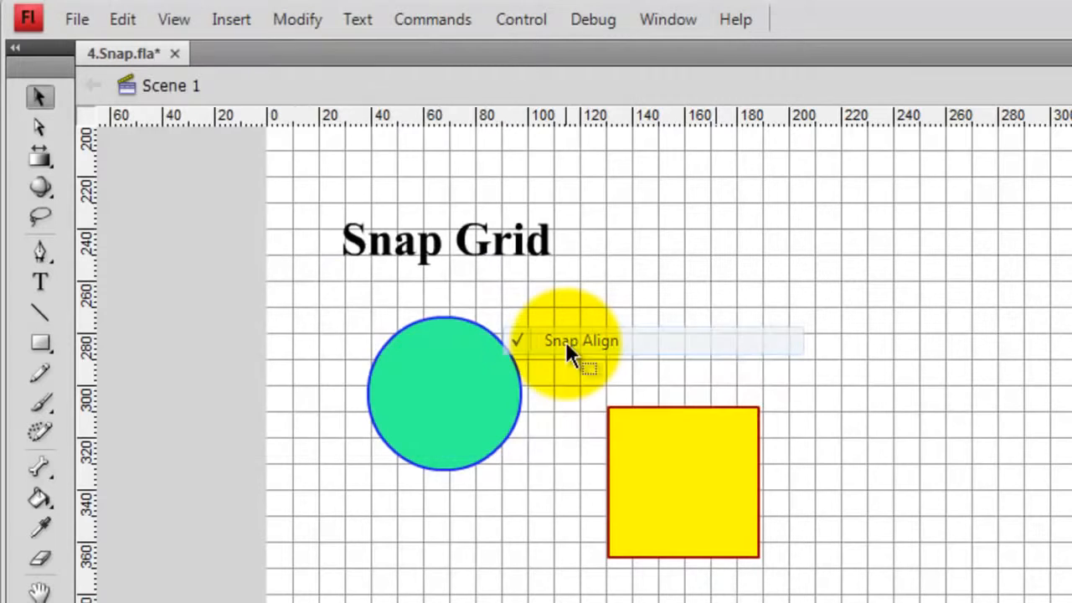
Move the yellow square in the Snap Grid section up onto the grid, left edge at about 140 px, and turn off Snap to Grid.
click(709, 488)
drag(703, 490, 728, 444)
click(171, 20)
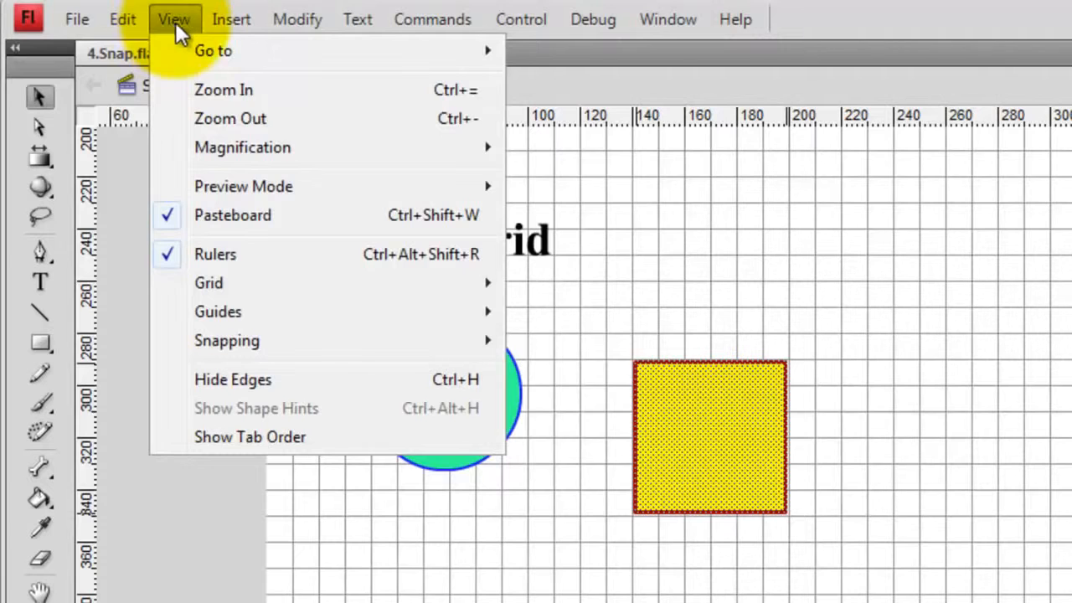
mouse_move(324, 338)
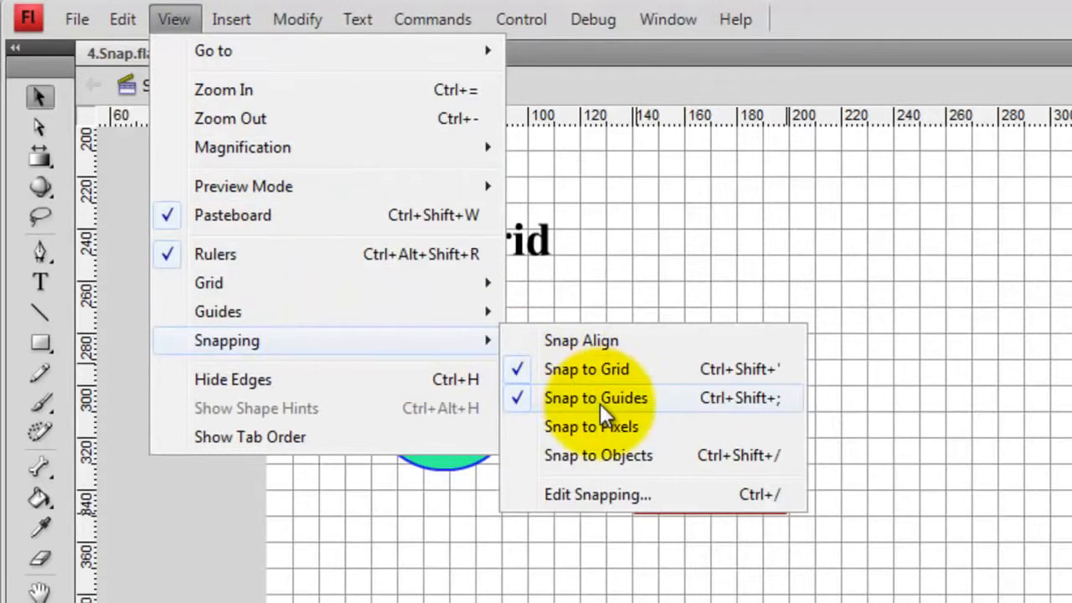
click(594, 371)
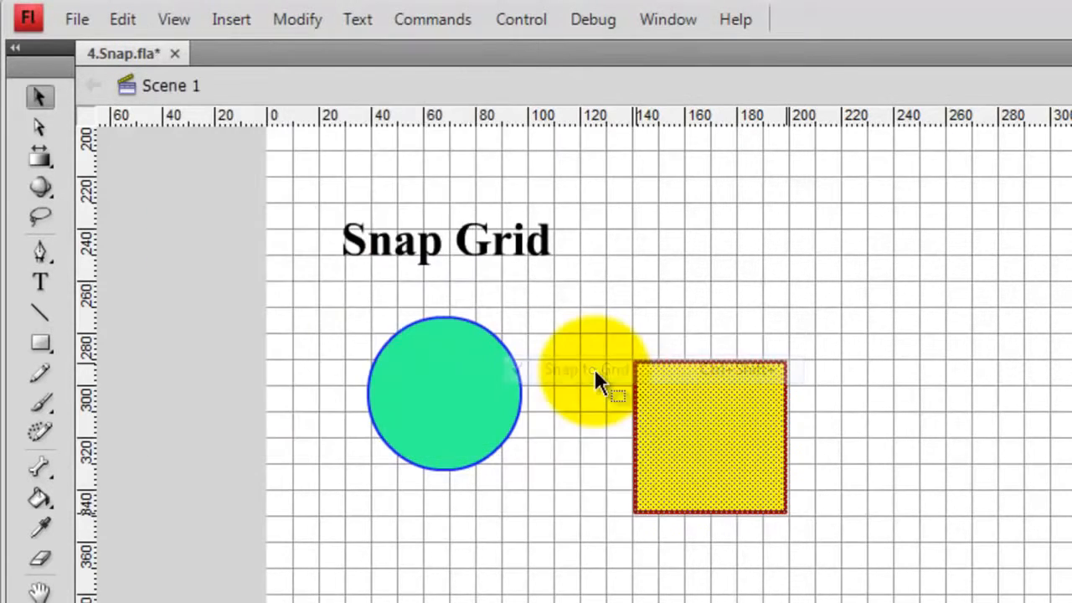
Move the yellow square up freely until it is level with the green circle, and hide the grid.
drag(749, 423, 719, 387)
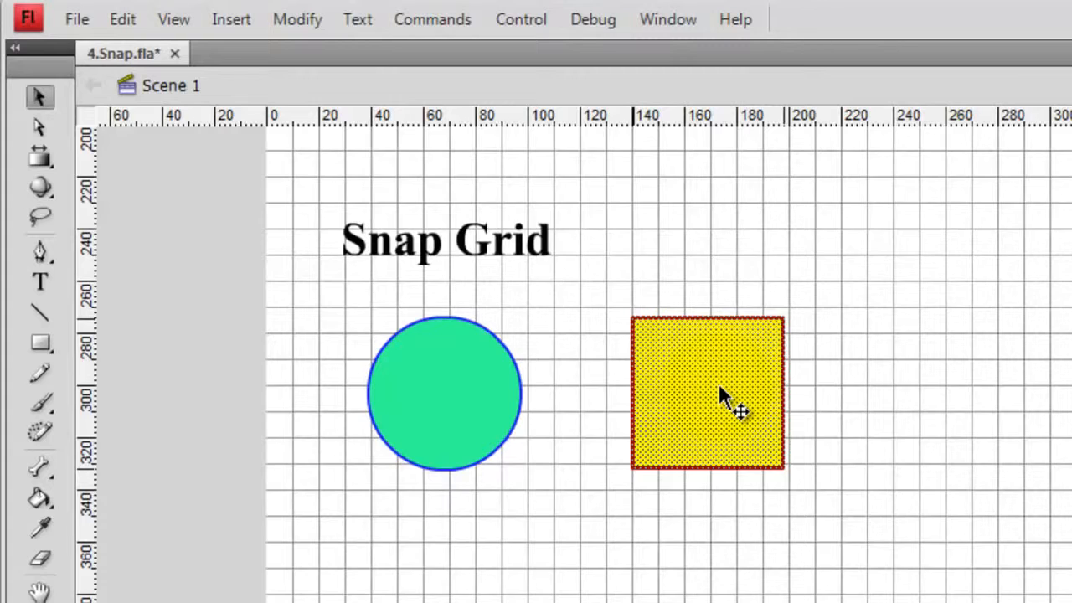
key(ctrl+apostrophe)
In the Snap to guides section, add a horizontal guide at about 590 px and a vertical guide at about 120 px.
scroll(718, 388, down, 15)
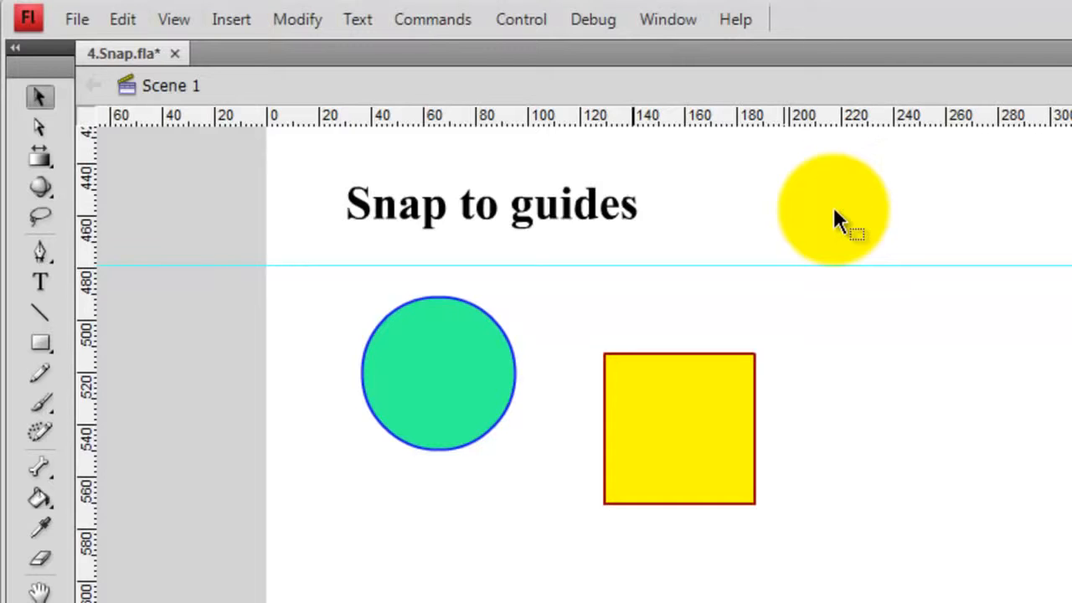
click(173, 20)
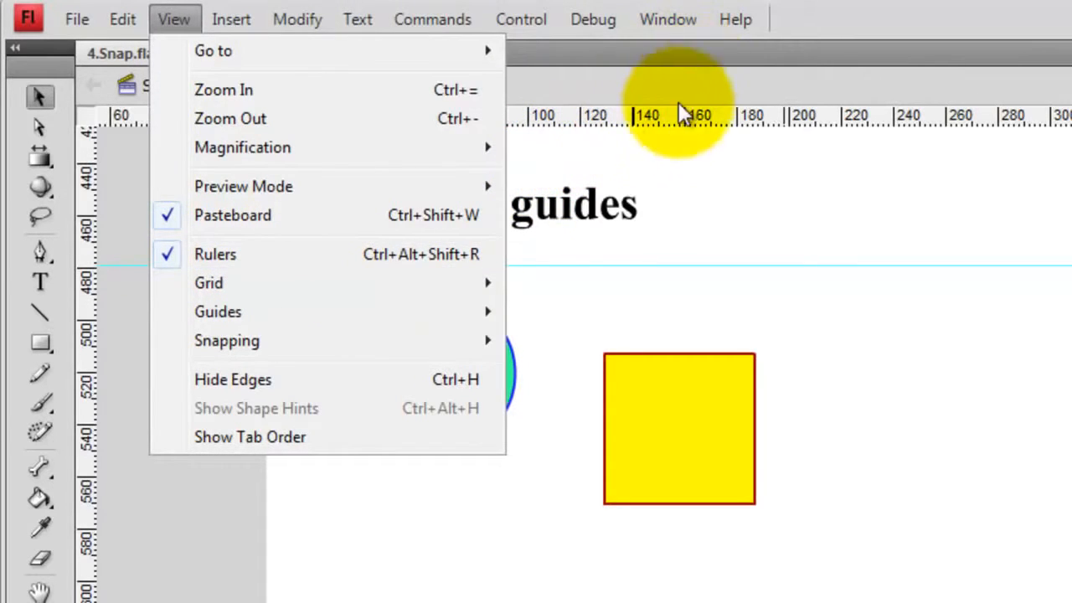
click(620, 110)
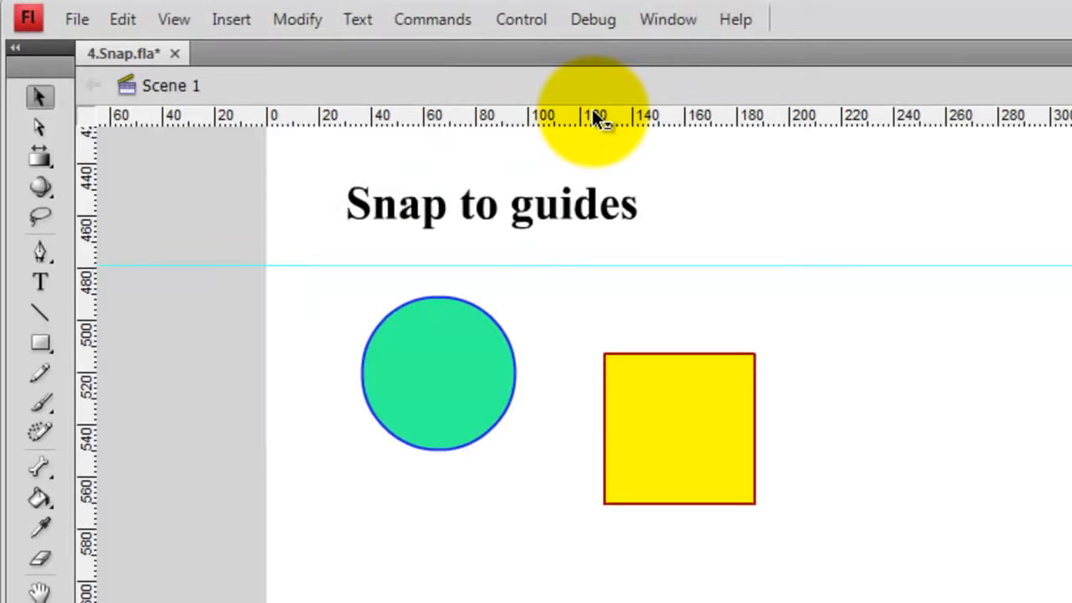
drag(562, 120, 624, 563)
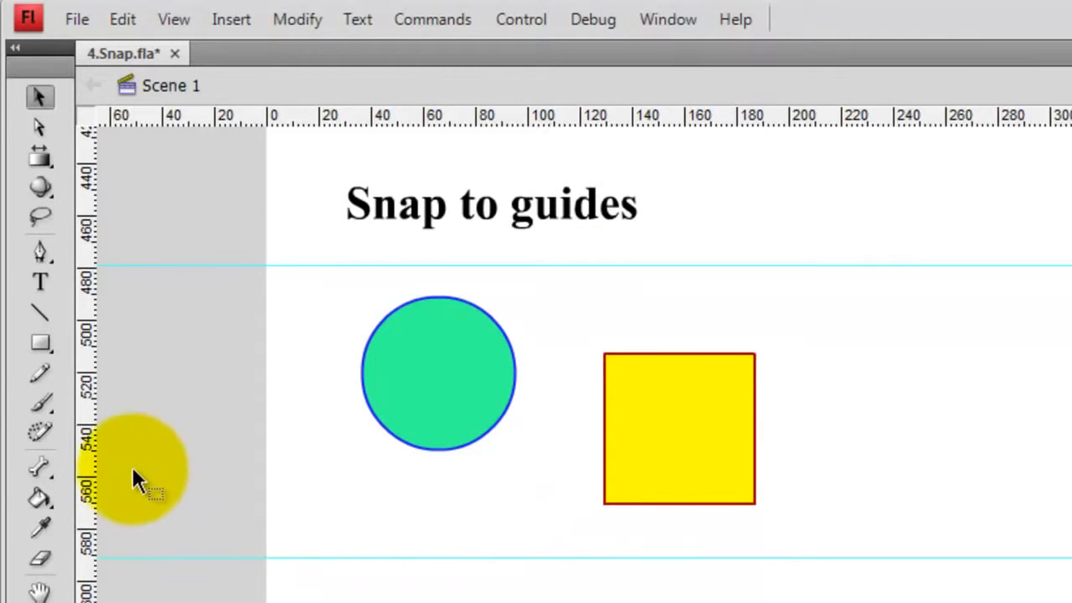
drag(88, 422, 579, 505)
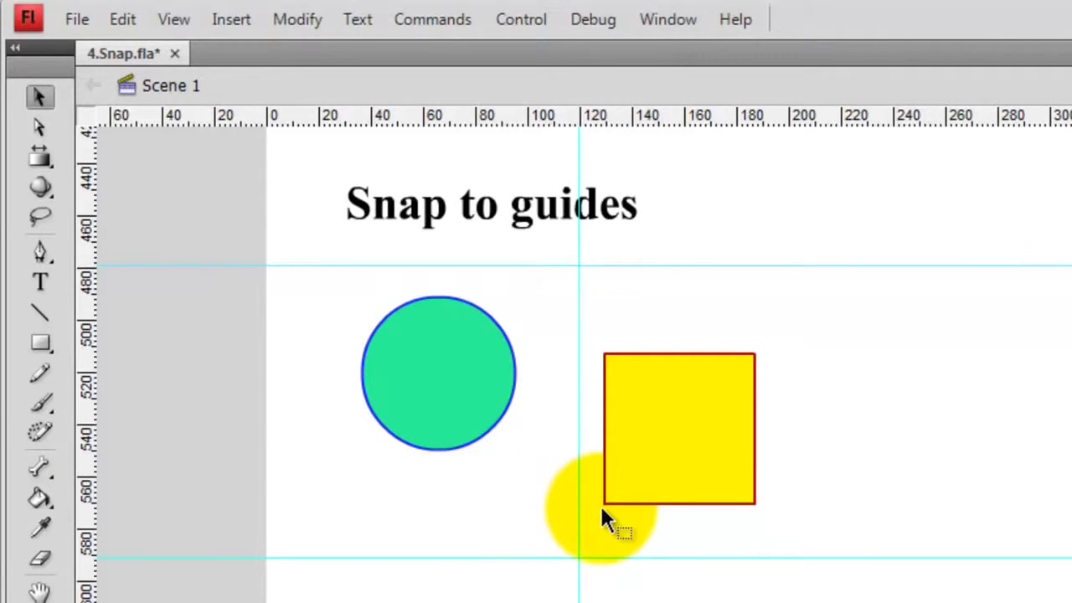
With Snap to Guides on, snap the yellow square's upper-left corner to the intersection of the vertical guide and the upper horizontal guide.
click(174, 19)
mouse_move(320, 341)
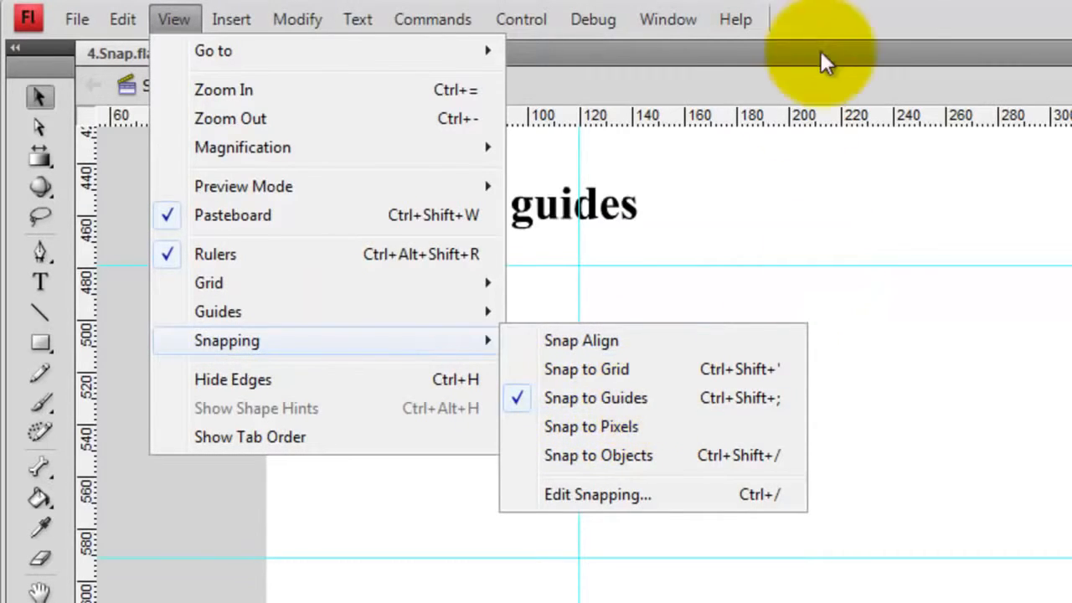
click(913, 377)
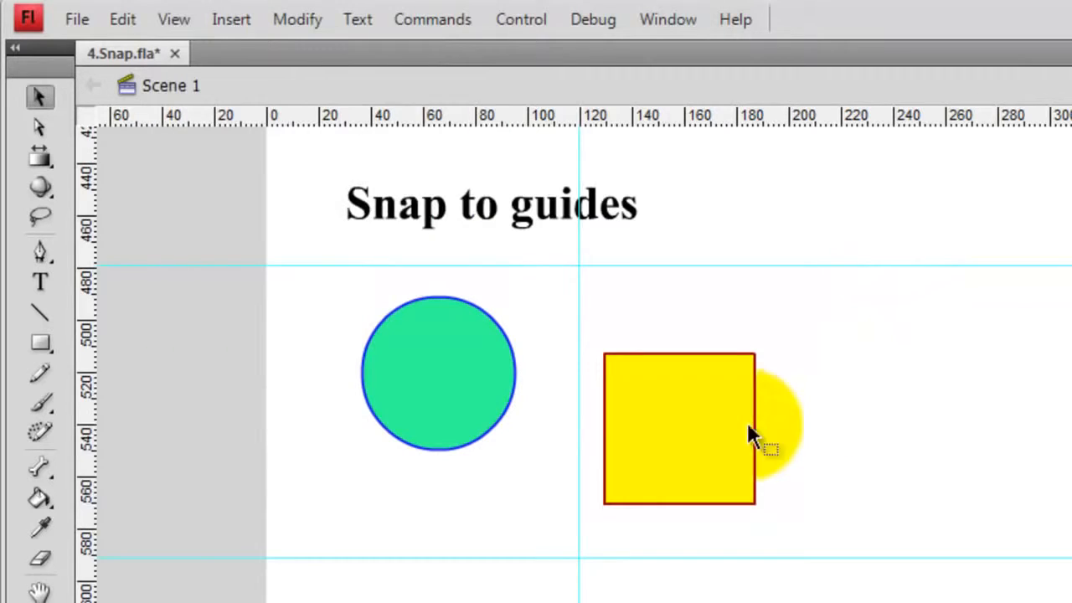
click(678, 423)
drag(678, 423, 763, 396)
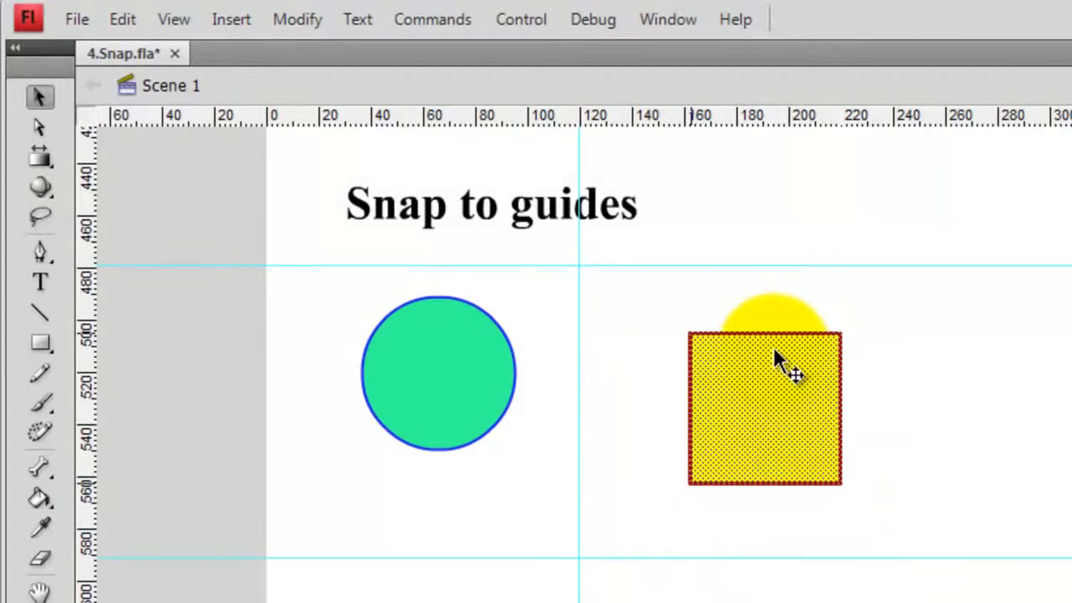
drag(763, 331, 577, 261)
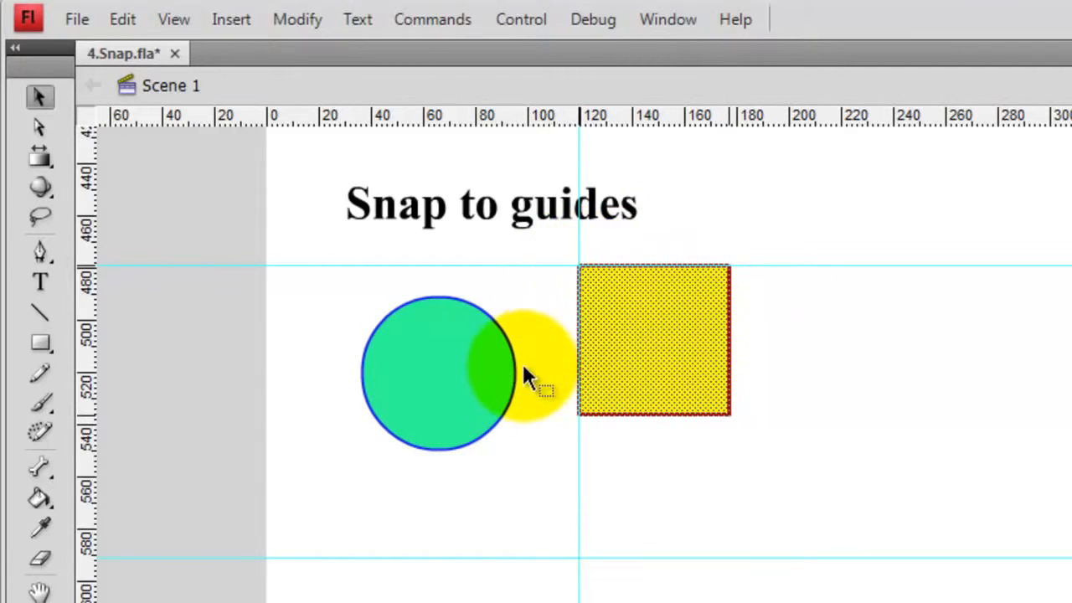
Snap the green circle against the vertical guide and the upper horizontal guide, beside the yellow square, and deselect it.
drag(524, 377, 517, 381)
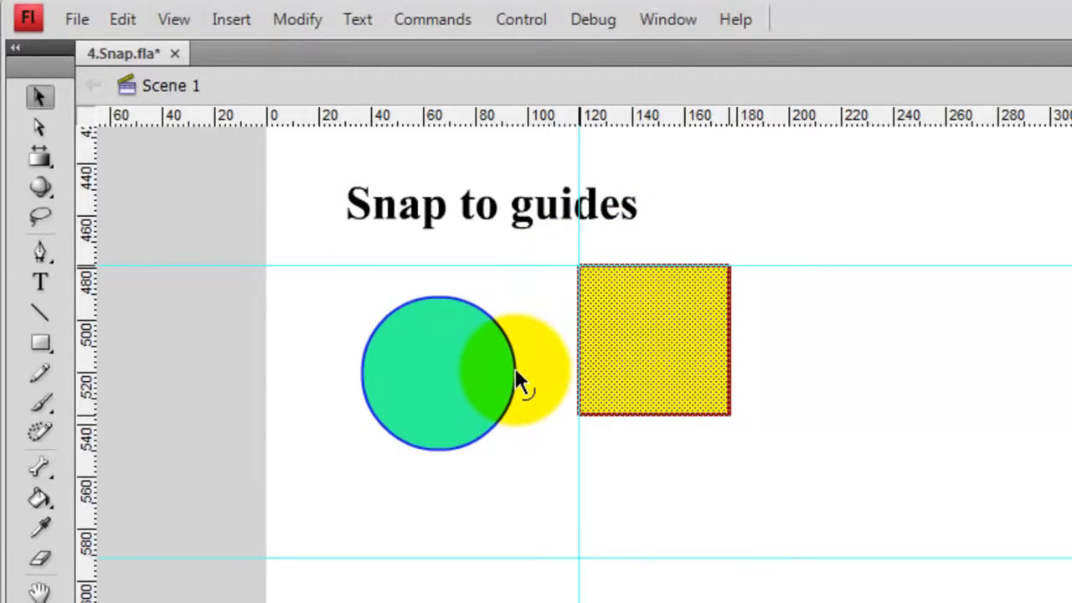
double_click(434, 371)
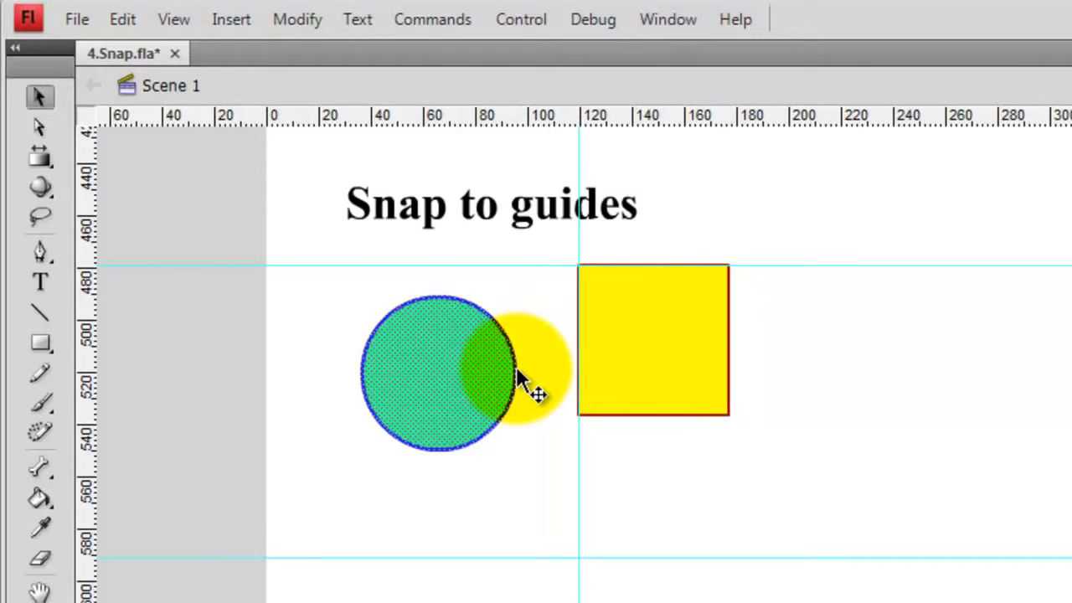
drag(516, 369, 579, 348)
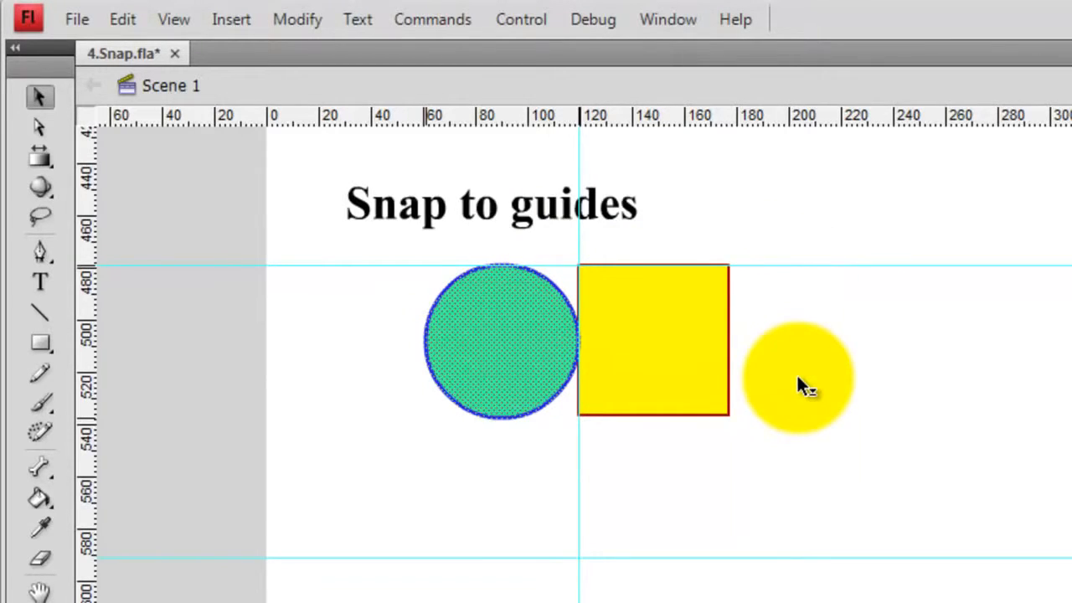
click(798, 378)
Turn off Snap to Guides and turn on Snap to Pixels for the shapes in the Snap to pixels section.
scroll(793, 327, down, 3)
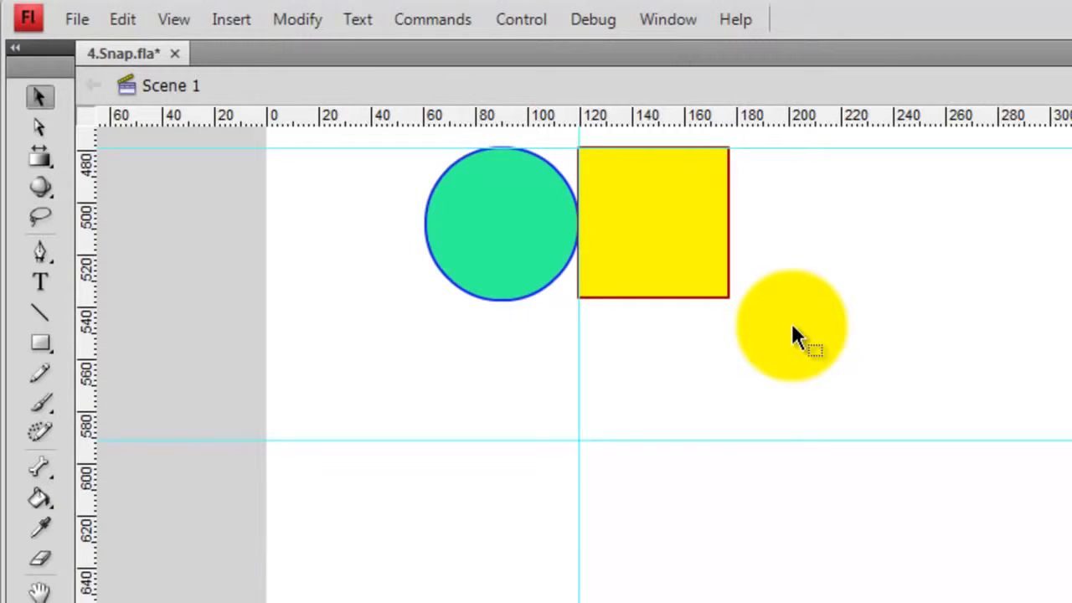
scroll(792, 327, down, 9)
scroll(792, 328, down, 3)
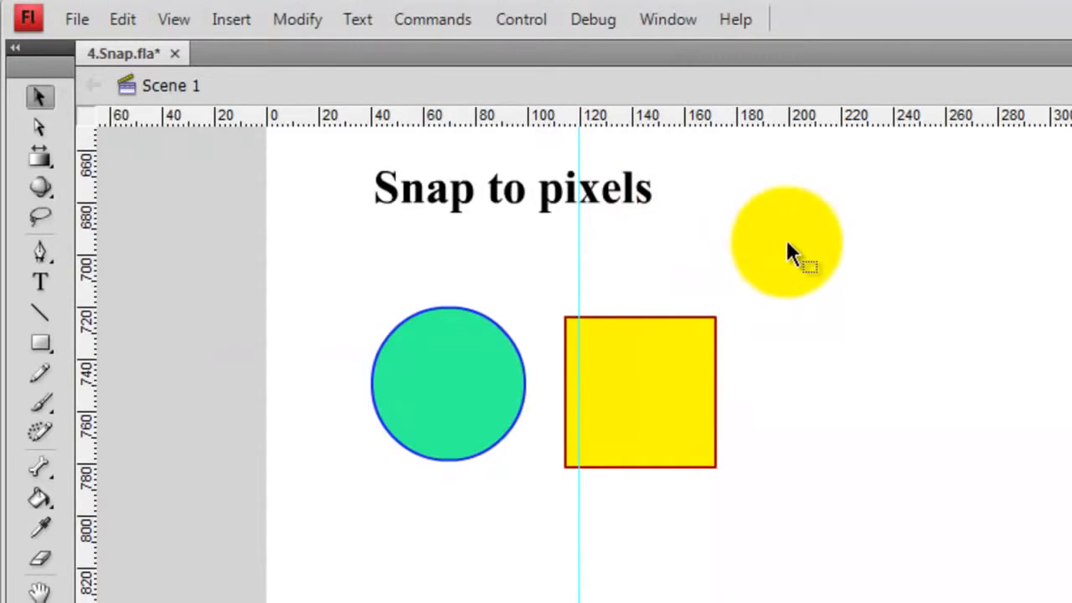
click(173, 20)
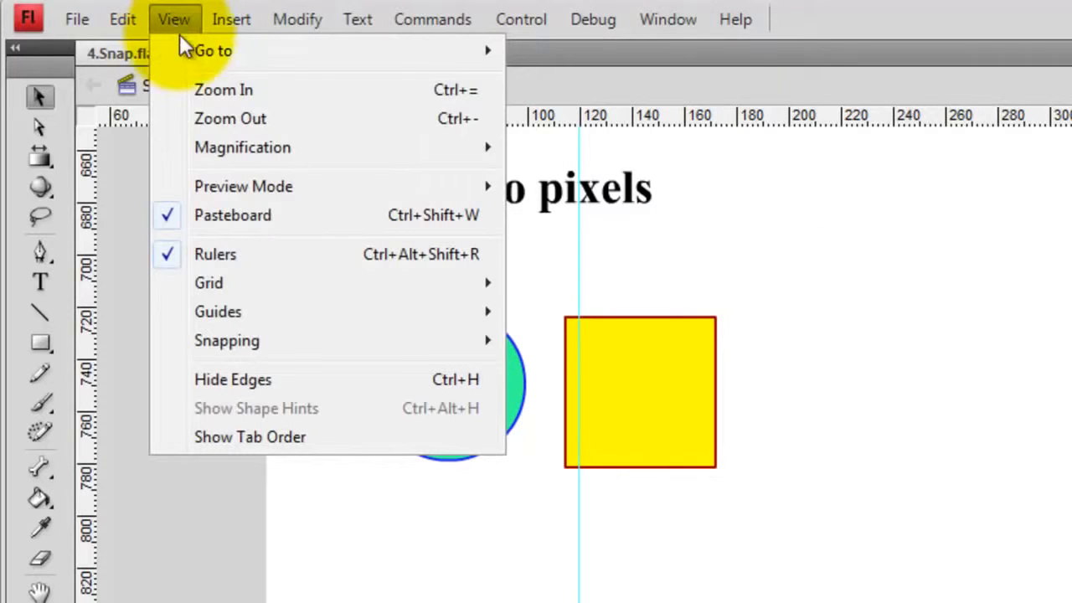
mouse_move(282, 352)
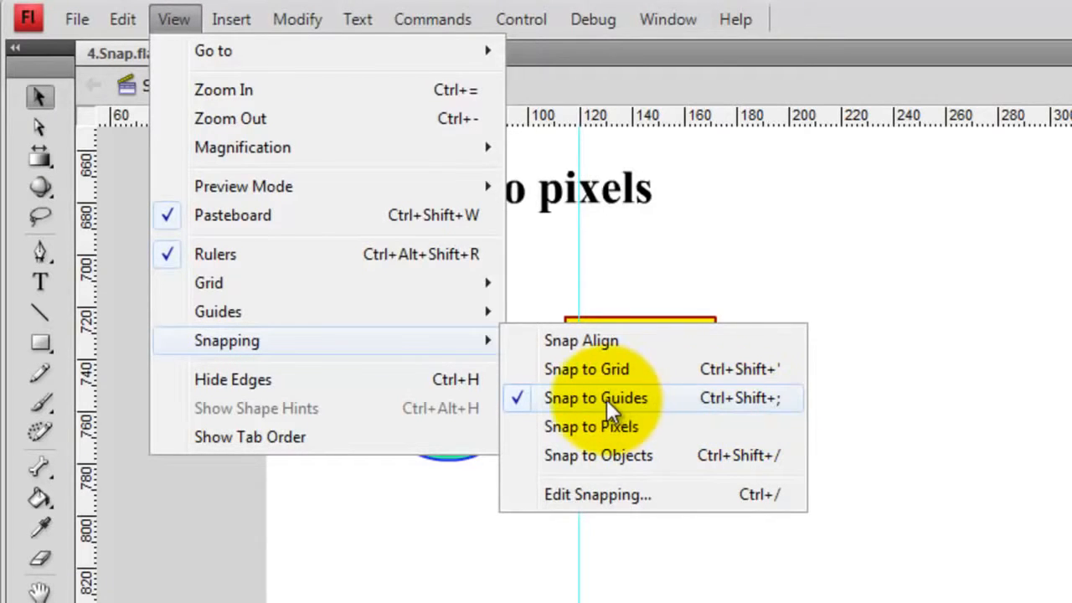
click(624, 427)
click(165, 25)
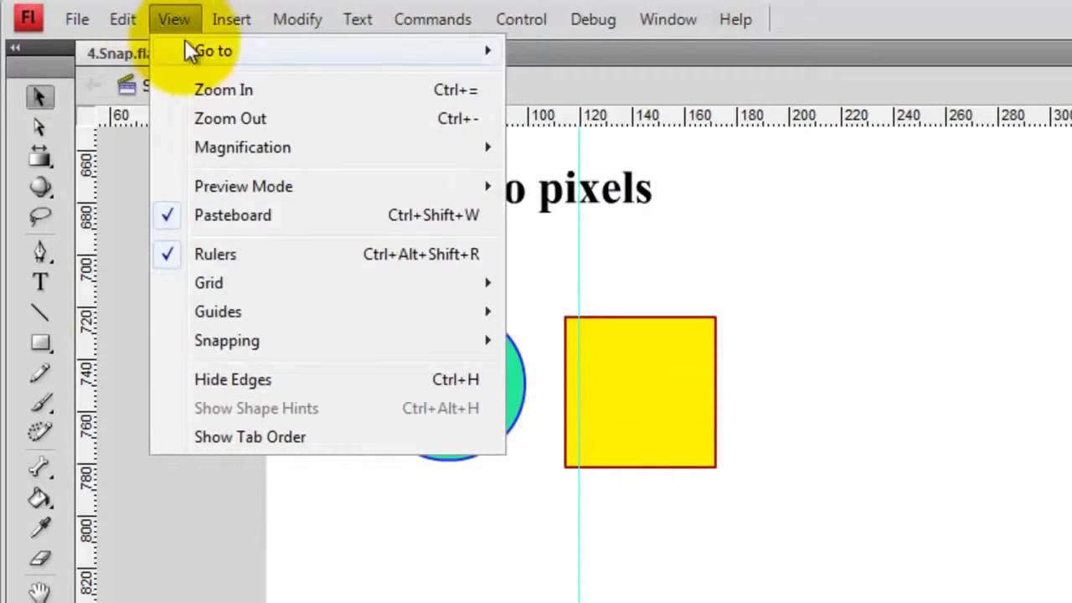
mouse_move(314, 346)
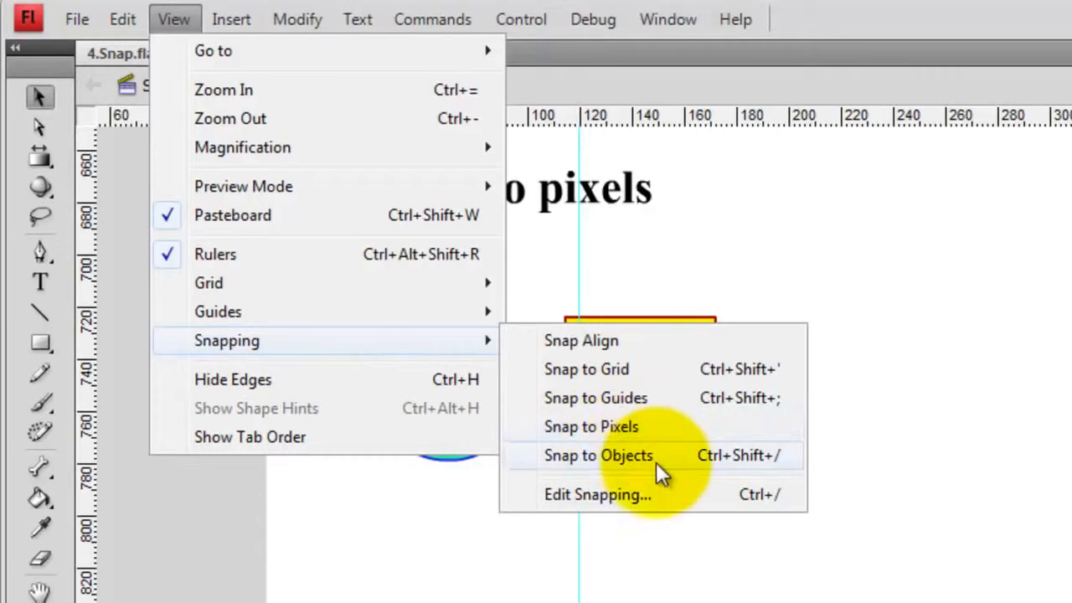
click(641, 432)
Move the Snap to pixels shapes apart: yellow square's left edge to about 152 px, green circle's left edge to about 31 px.
click(638, 383)
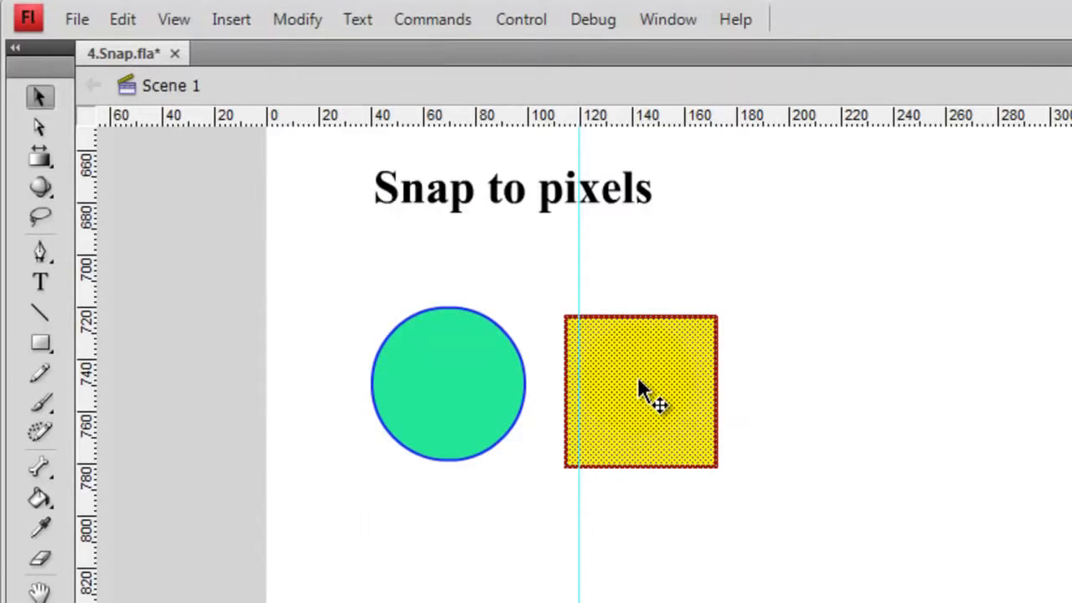
drag(637, 375, 691, 360)
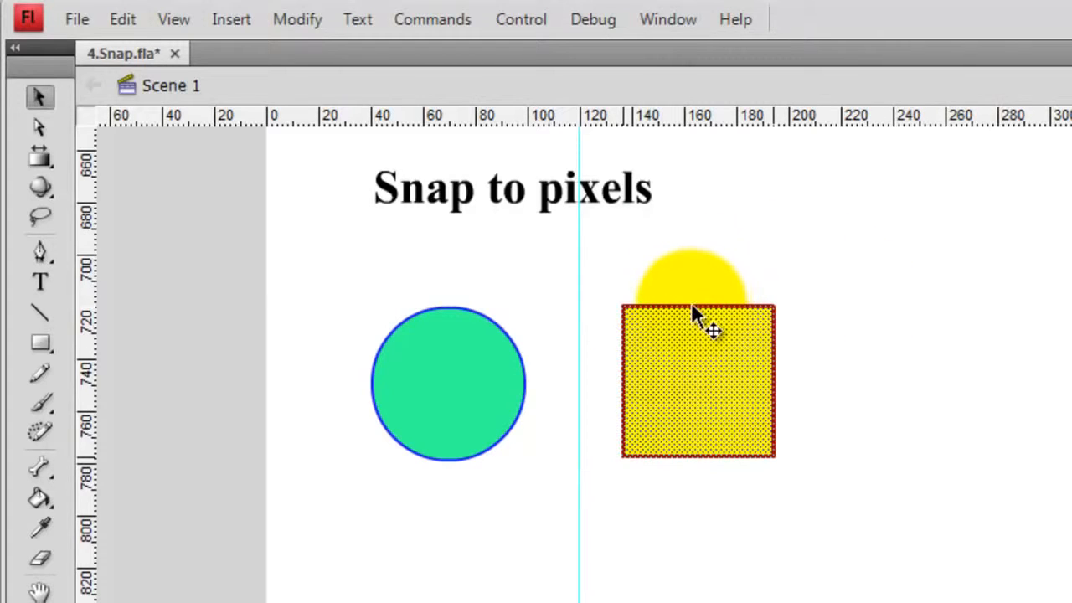
drag(693, 308, 737, 303)
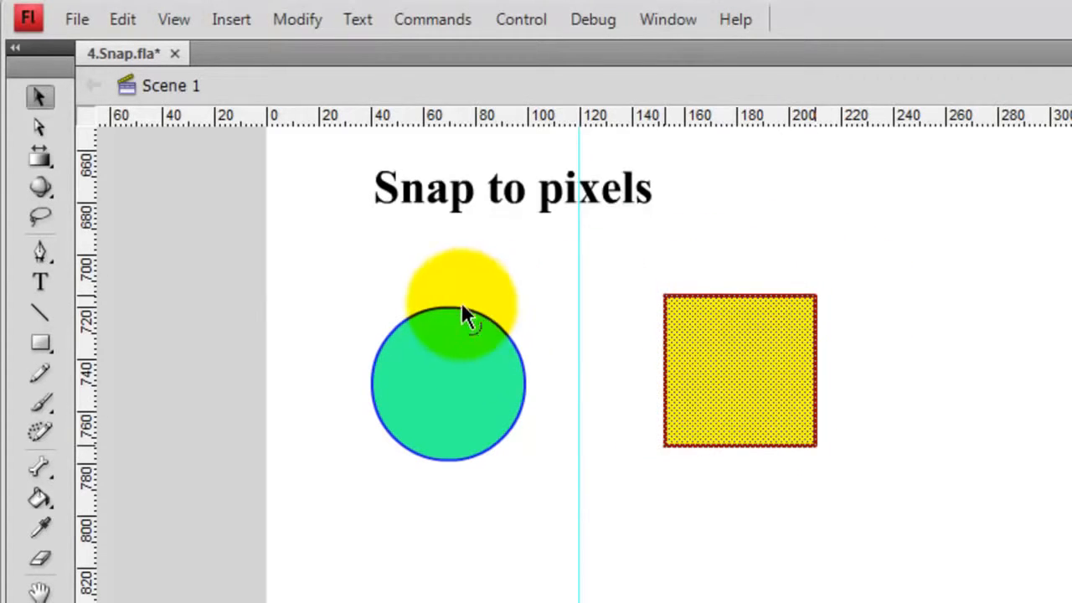
click(456, 359)
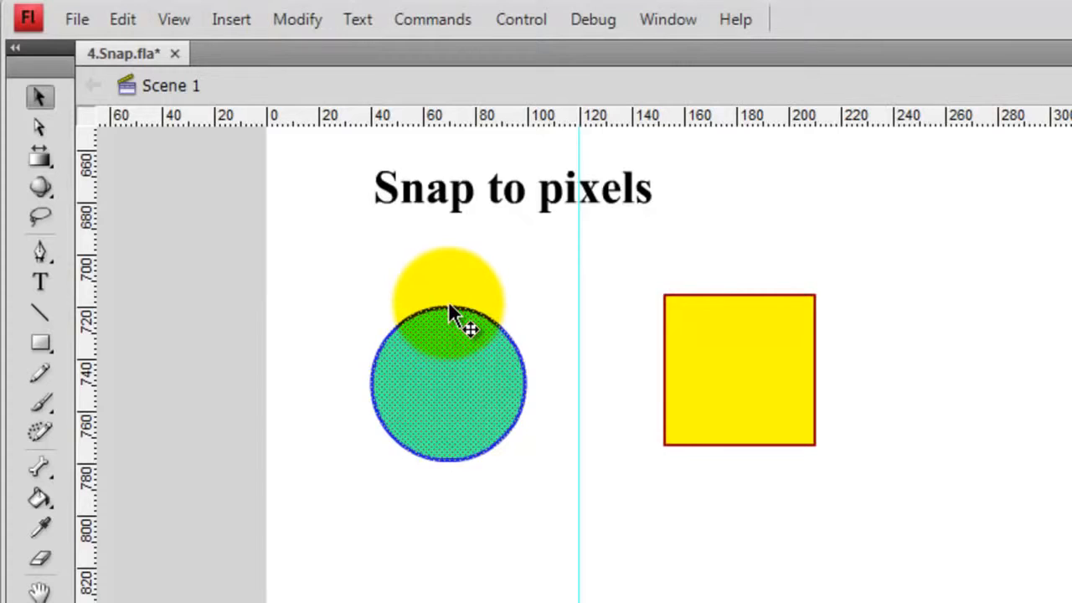
drag(455, 310, 432, 297)
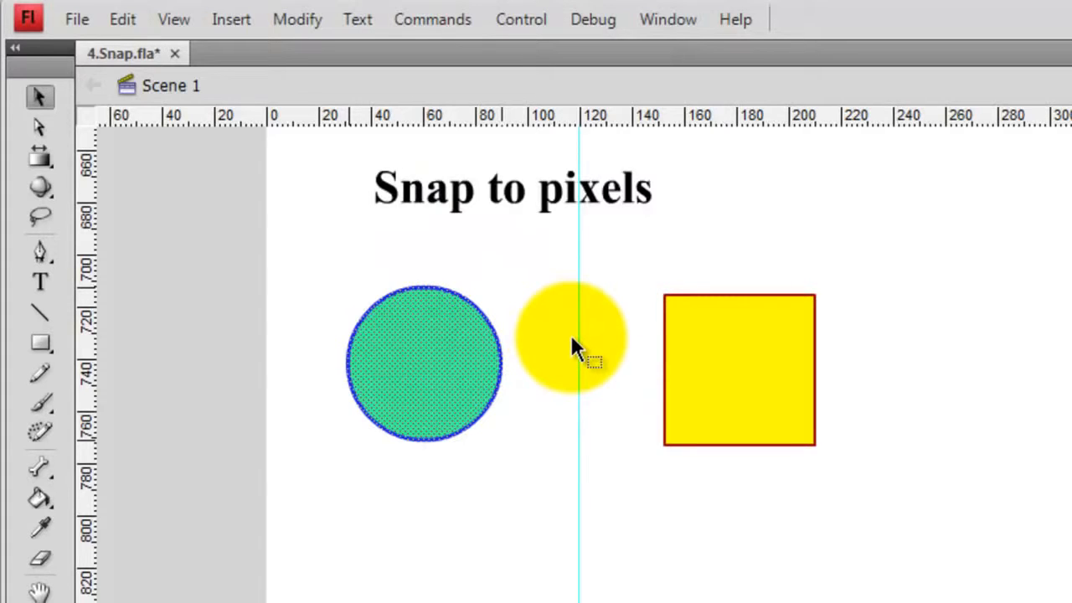
For the Snap to objects section, turn on Snap to Objects and turn off Snap to Pixels.
scroll(572, 347, down, 6)
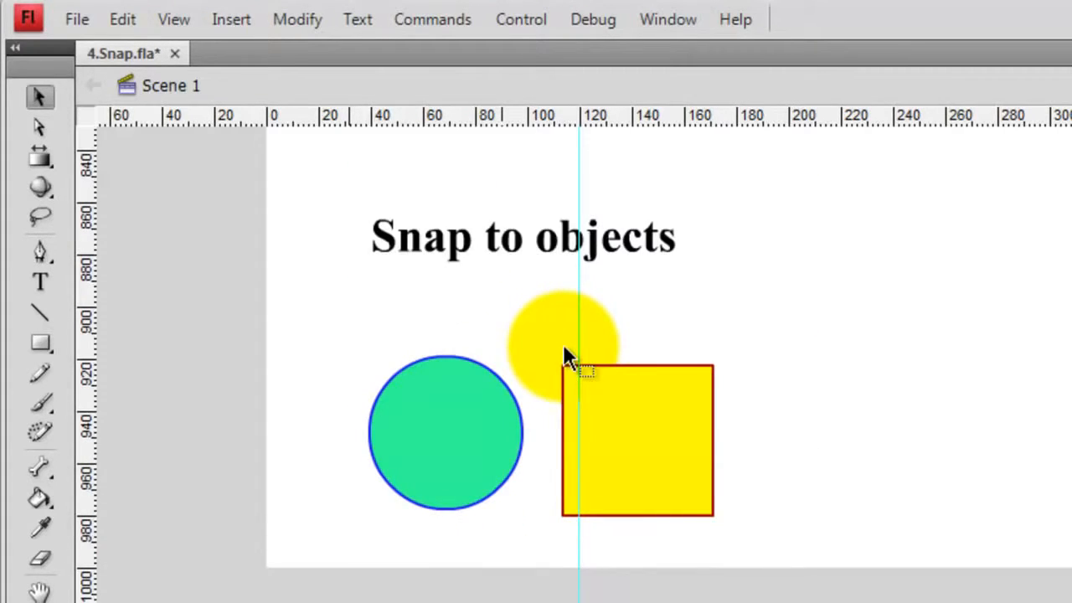
click(176, 23)
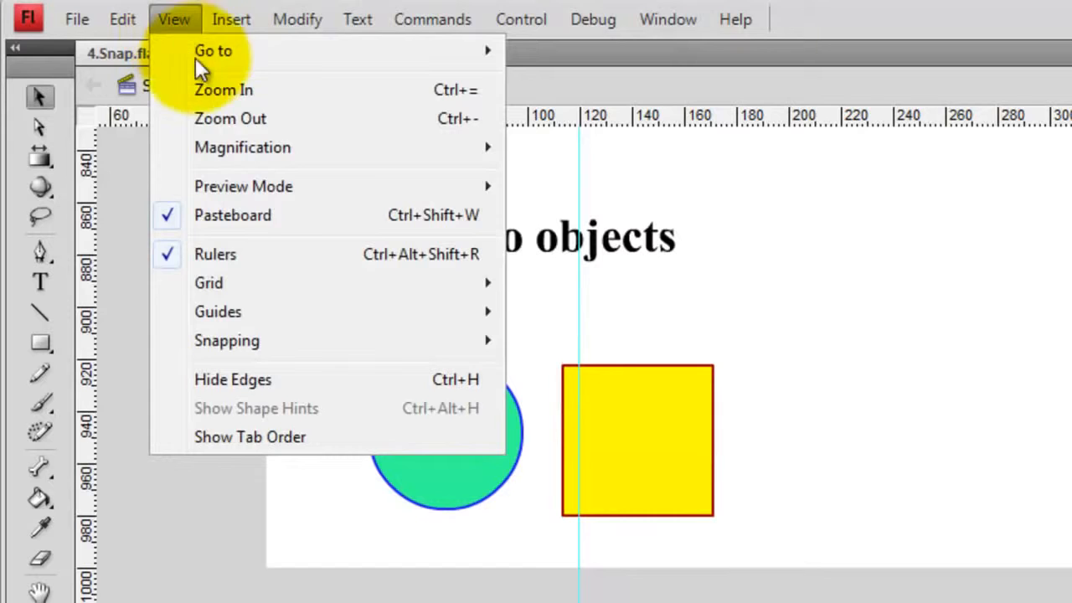
mouse_move(319, 339)
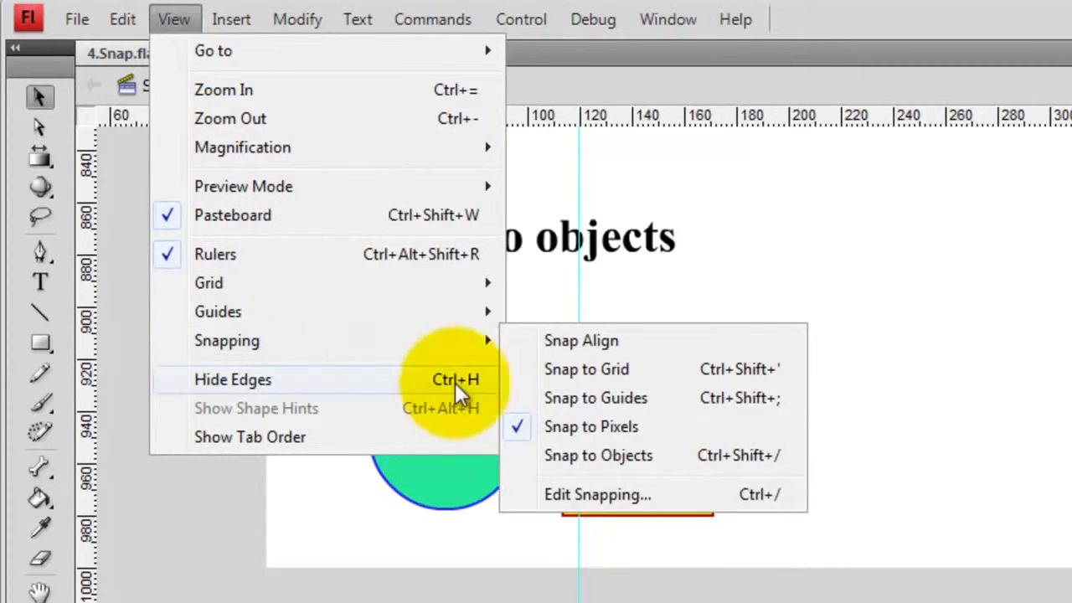
click(588, 456)
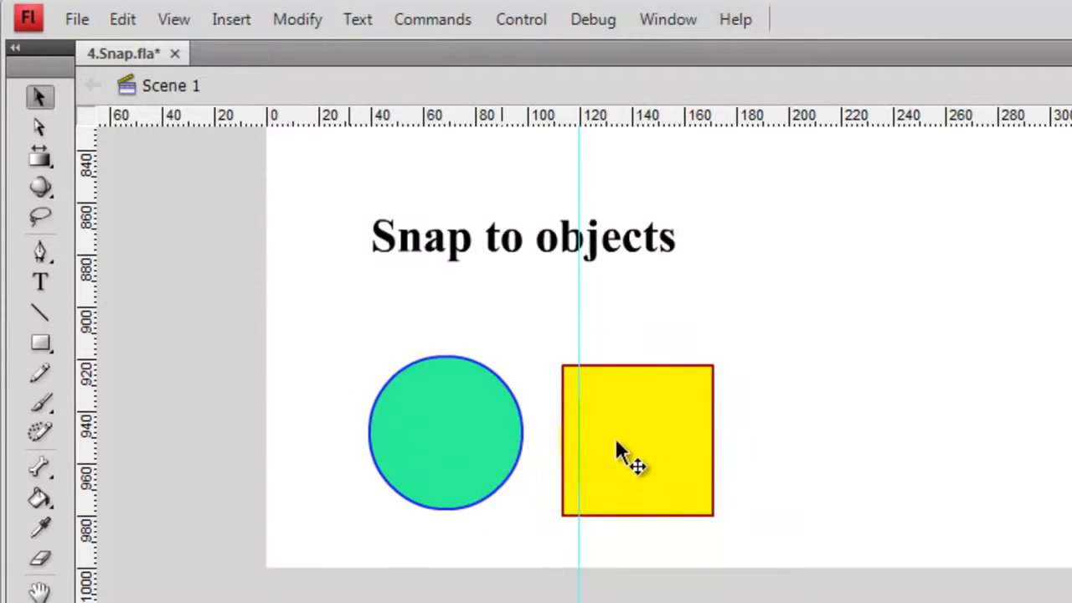
click(173, 23)
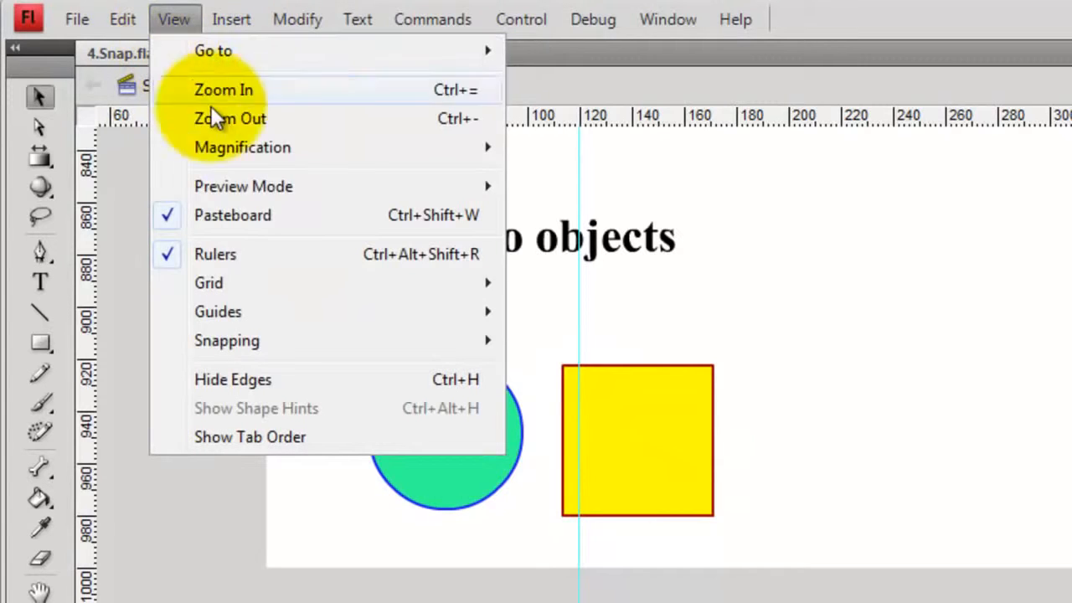
mouse_move(305, 350)
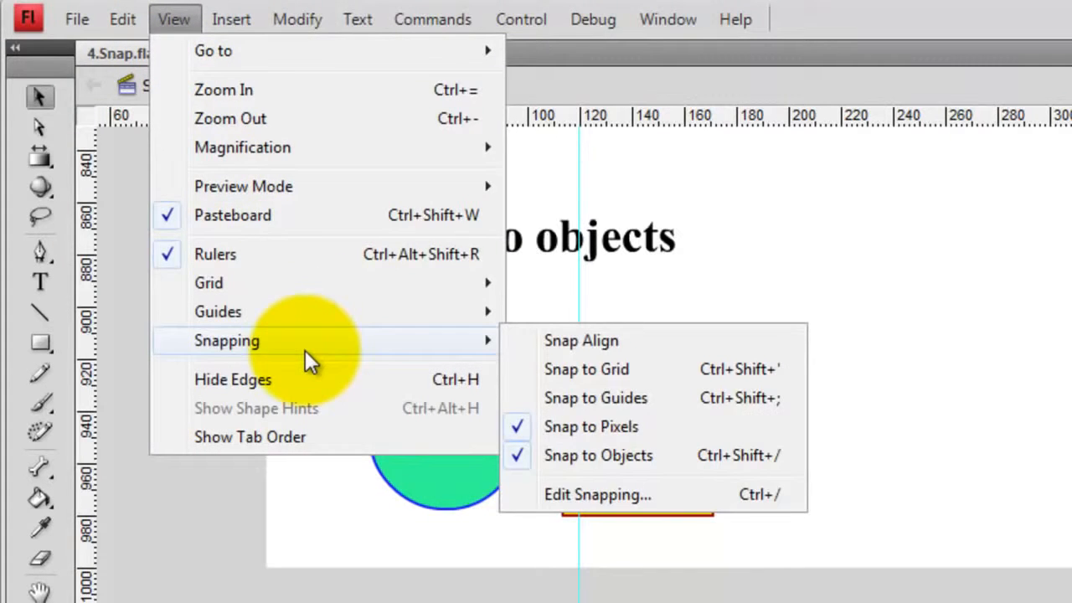
click(573, 428)
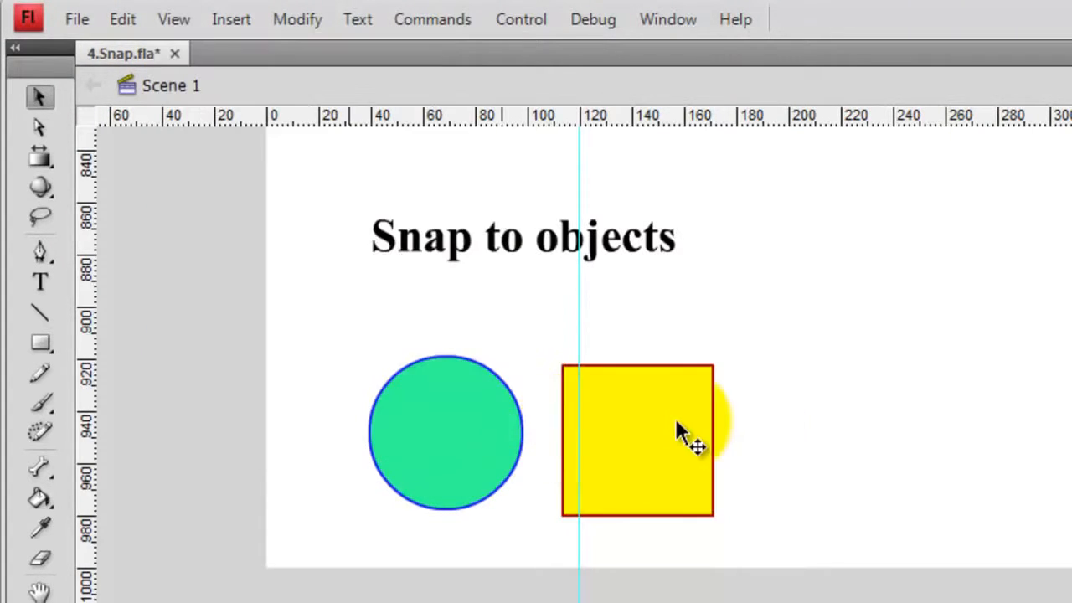
Move the green circle to the right of the yellow square, snap its center onto the square's upper-right corner, and deselect it.
double_click(436, 423)
drag(455, 390, 877, 300)
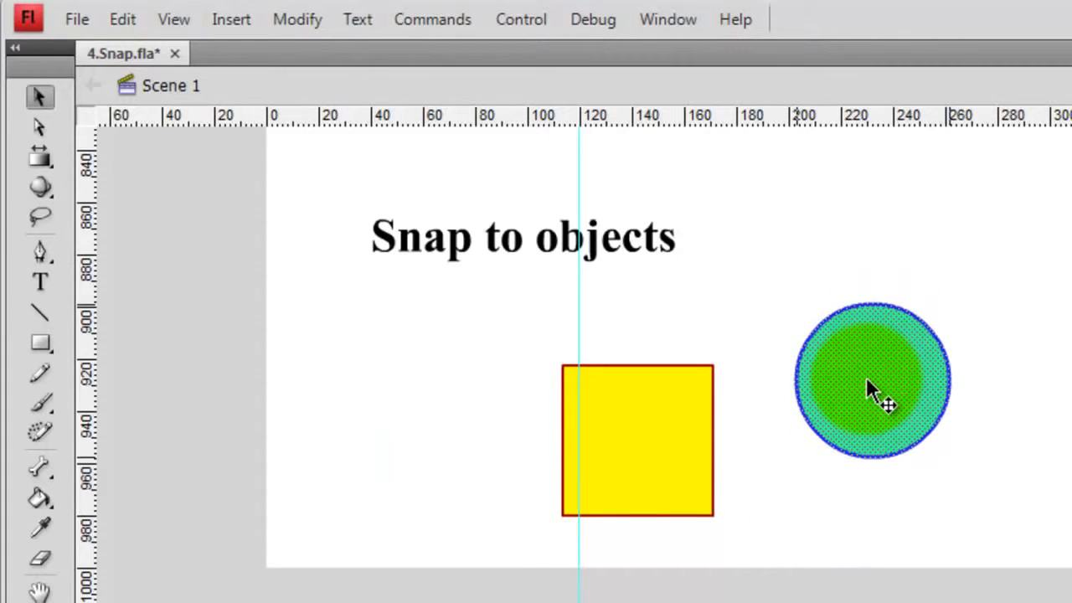
drag(867, 379, 710, 363)
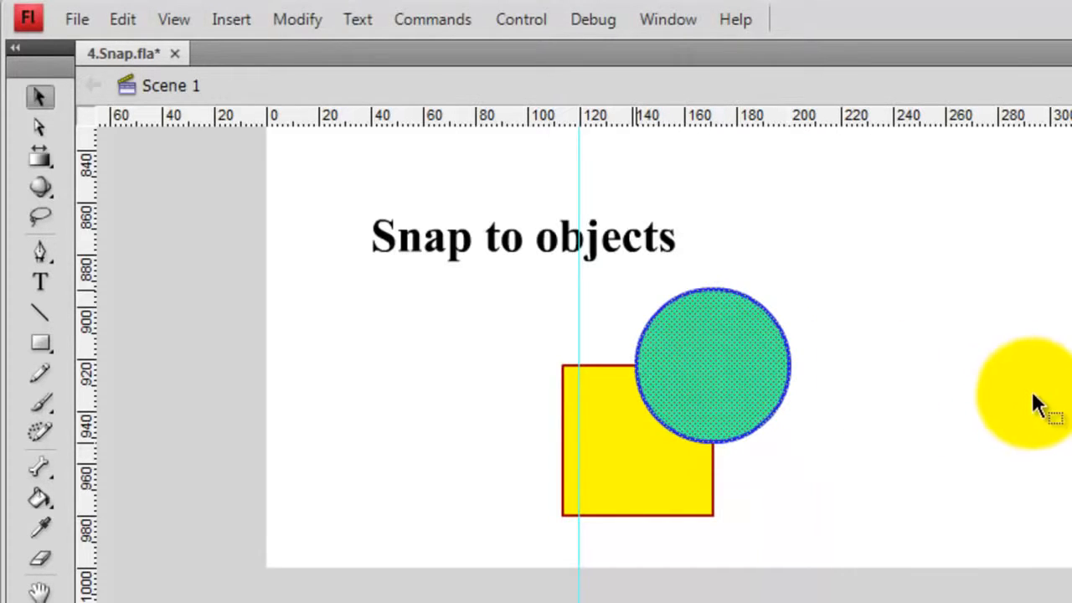
drag(730, 462, 749, 397)
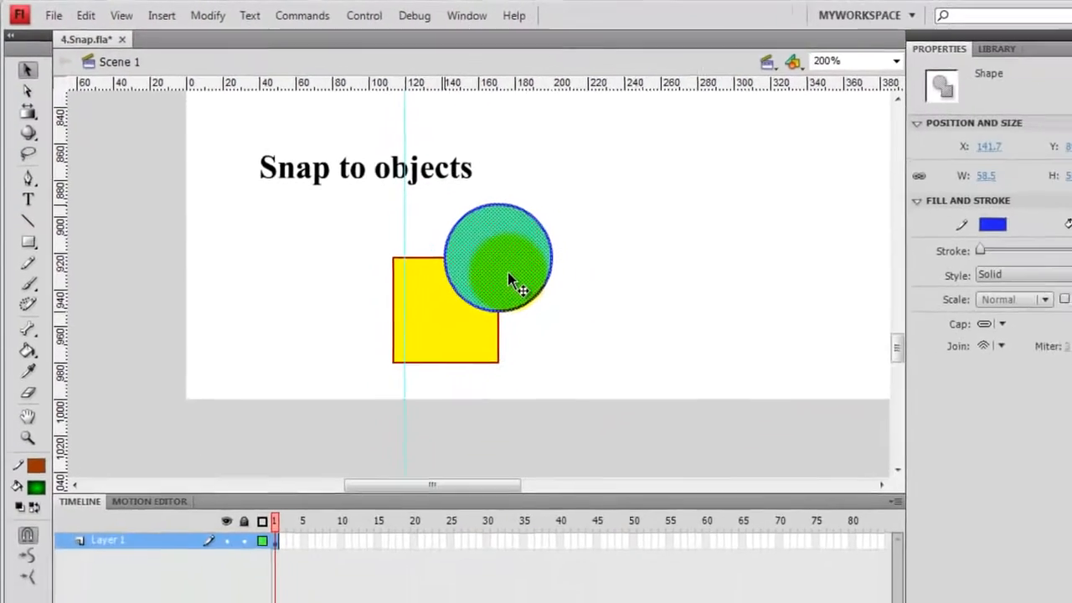
key(Escape)
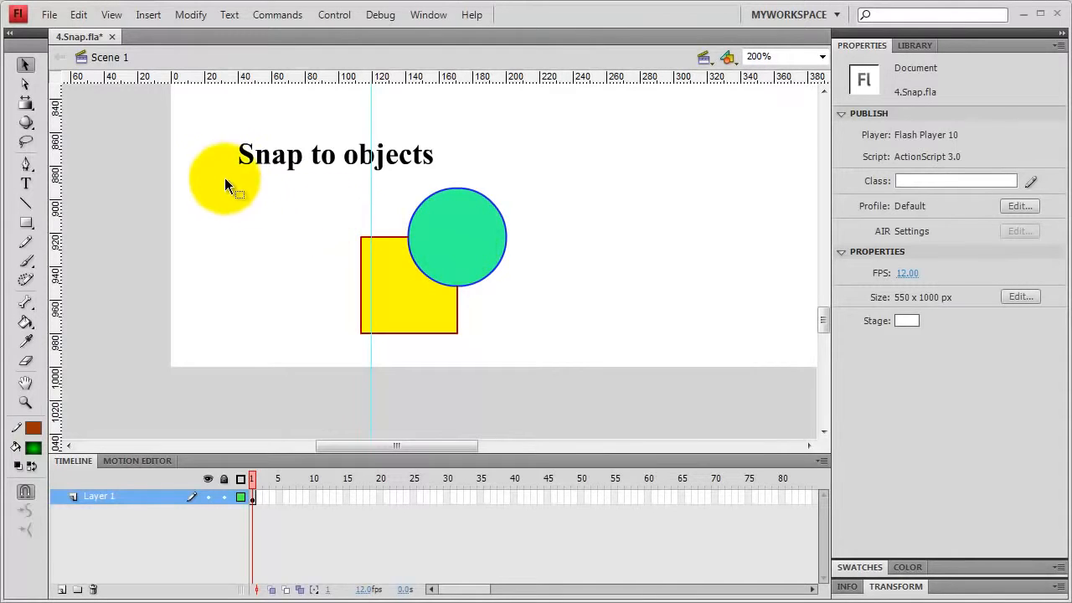
In the Edit Snapping settings, enable Snap Align, Snap to Grid and Snap to Pixels, and disable Snap to Objects.
click(111, 15)
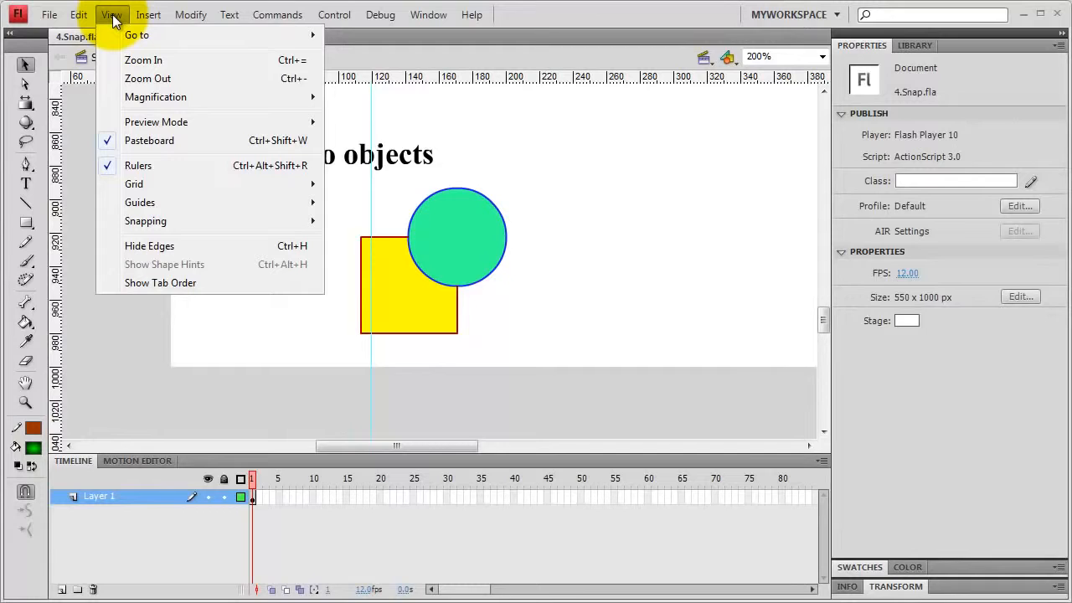
mouse_move(187, 221)
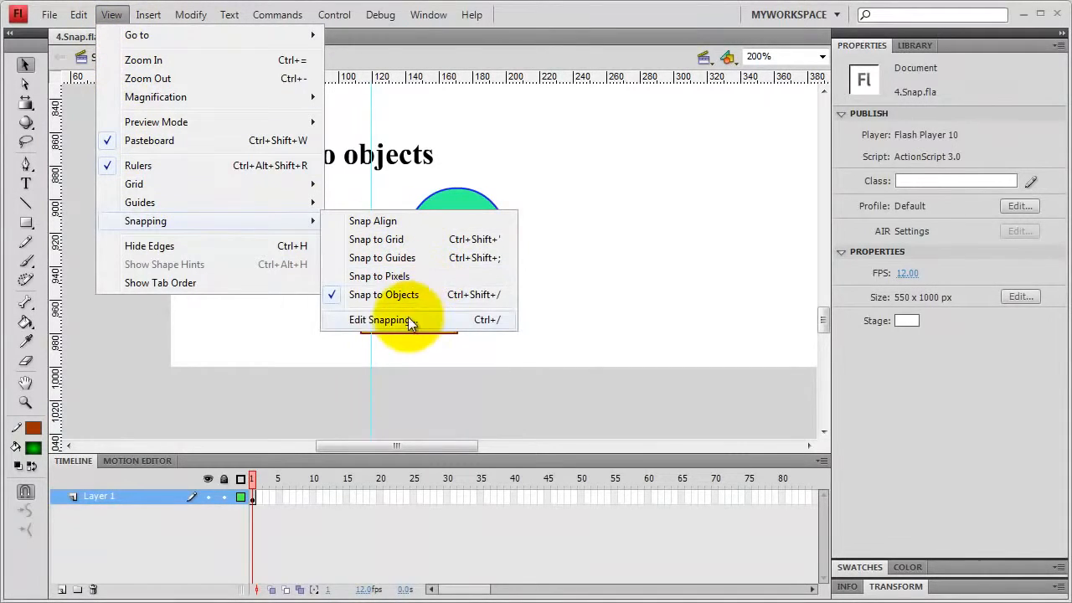
click(379, 323)
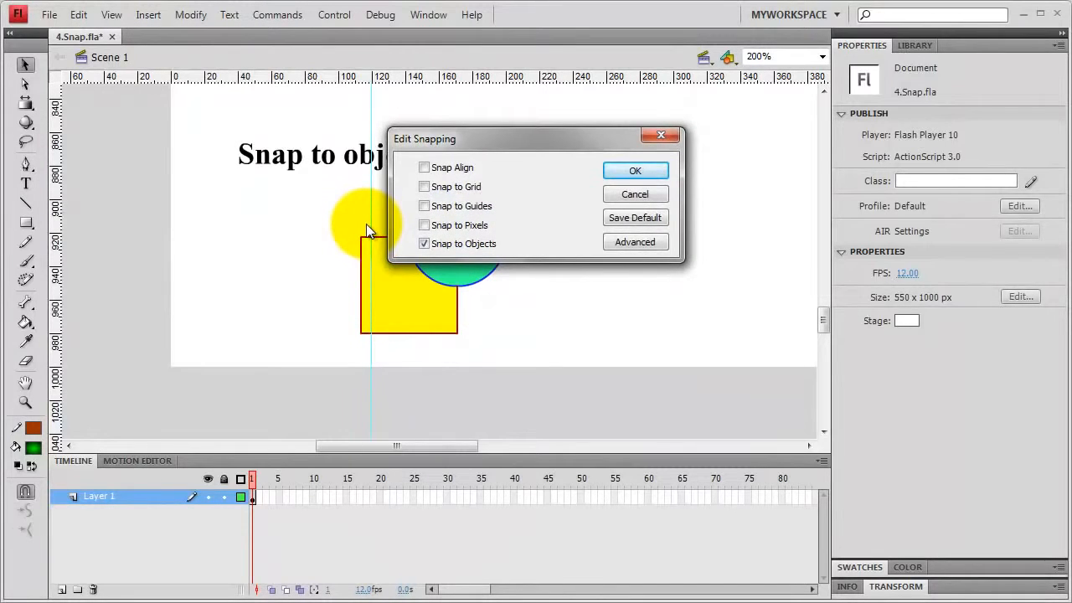
click(424, 244)
click(424, 225)
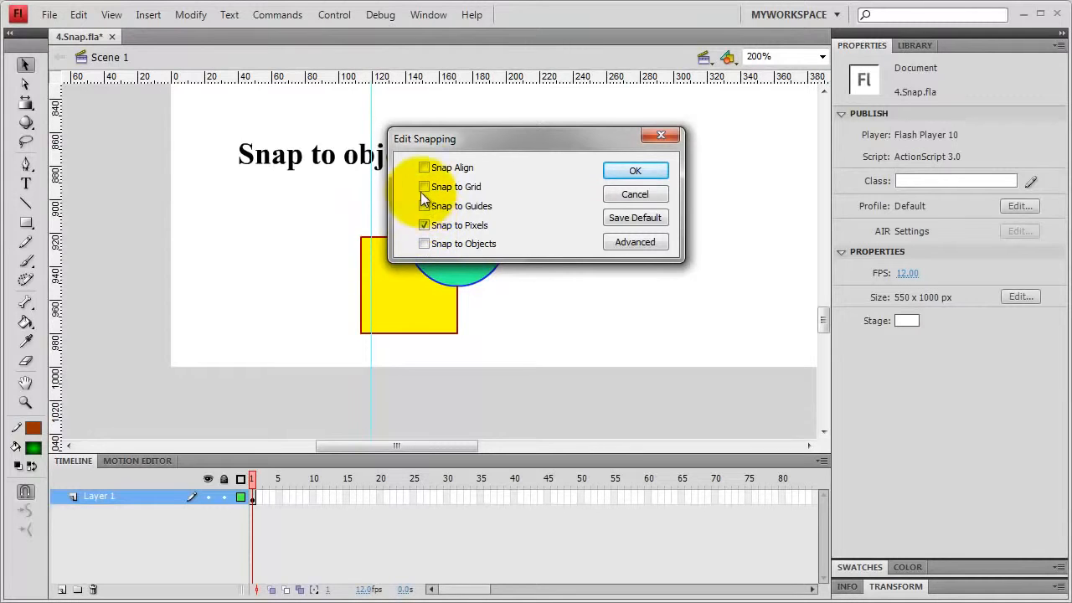
click(424, 168)
click(424, 187)
click(423, 226)
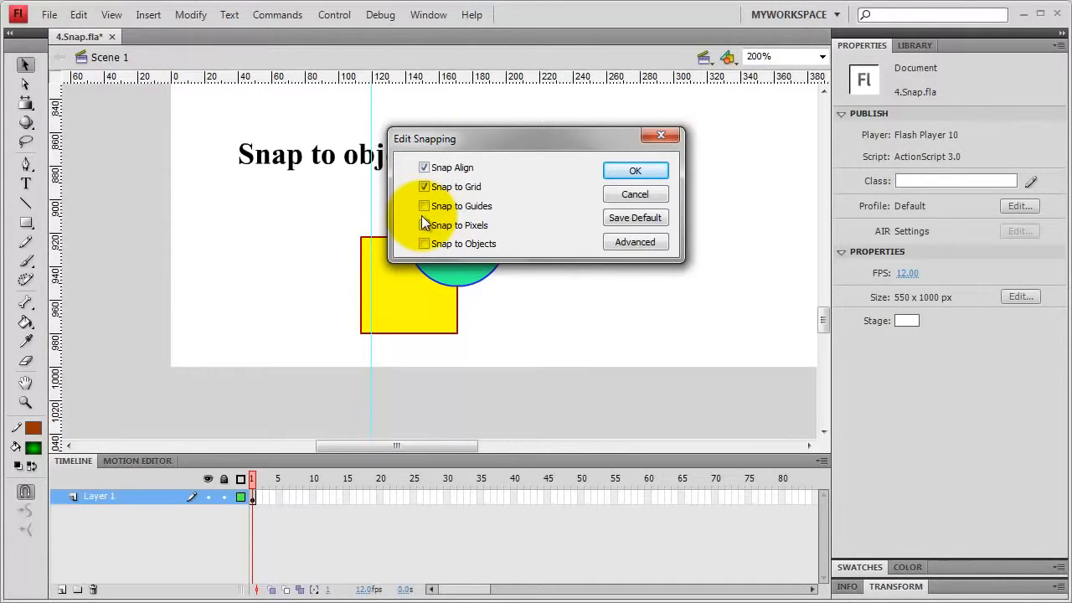
click(422, 219)
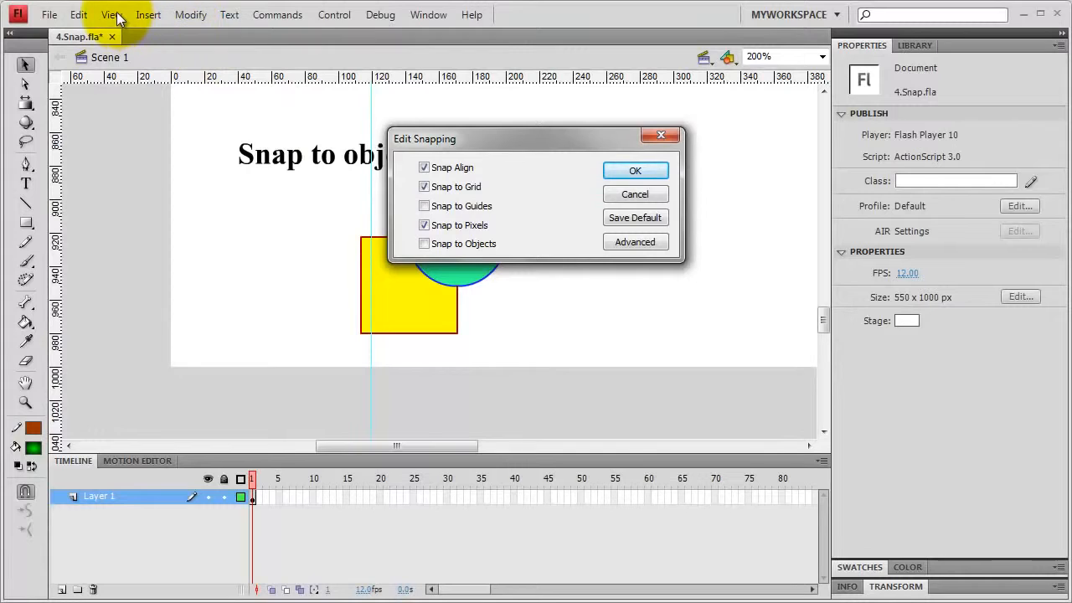
Disable Snap to Grid and Snap to Pixels, enable Snap to Guides and Snap to Objects, and apply the snapping settings.
click(424, 187)
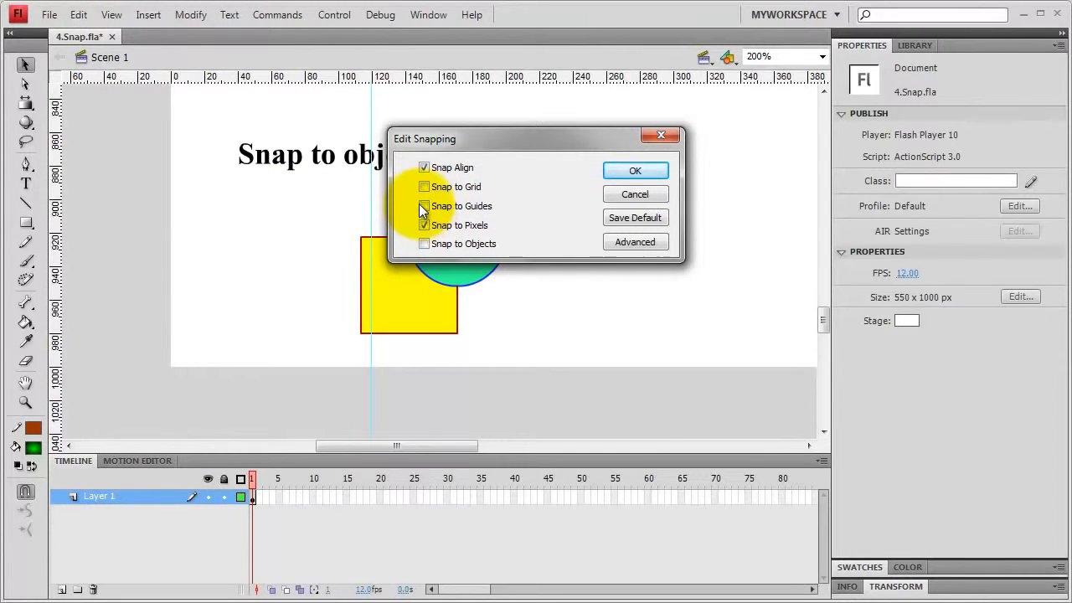
click(424, 206)
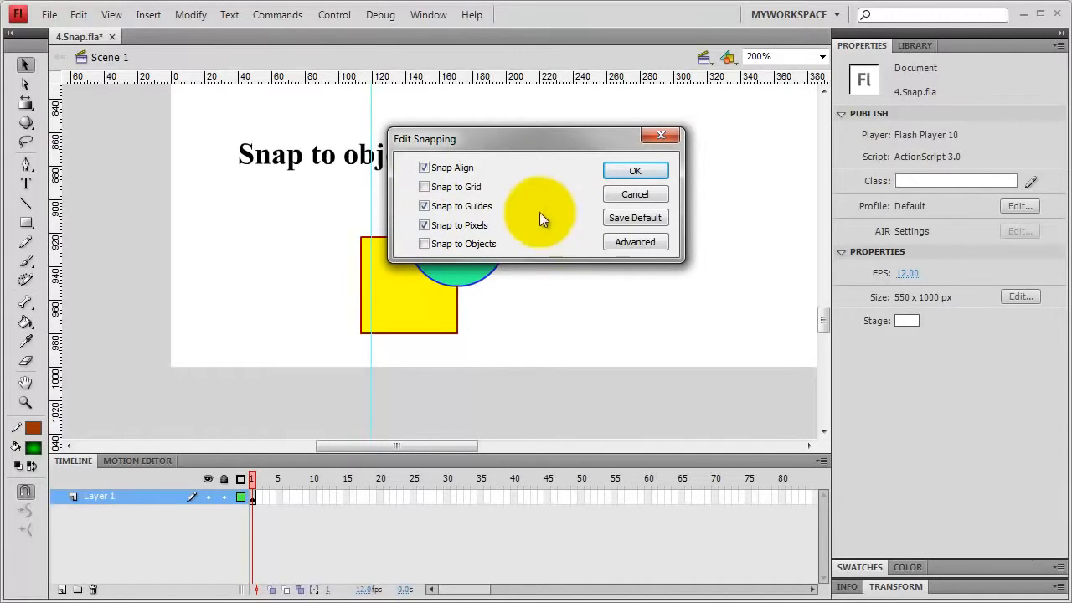
click(424, 243)
click(429, 224)
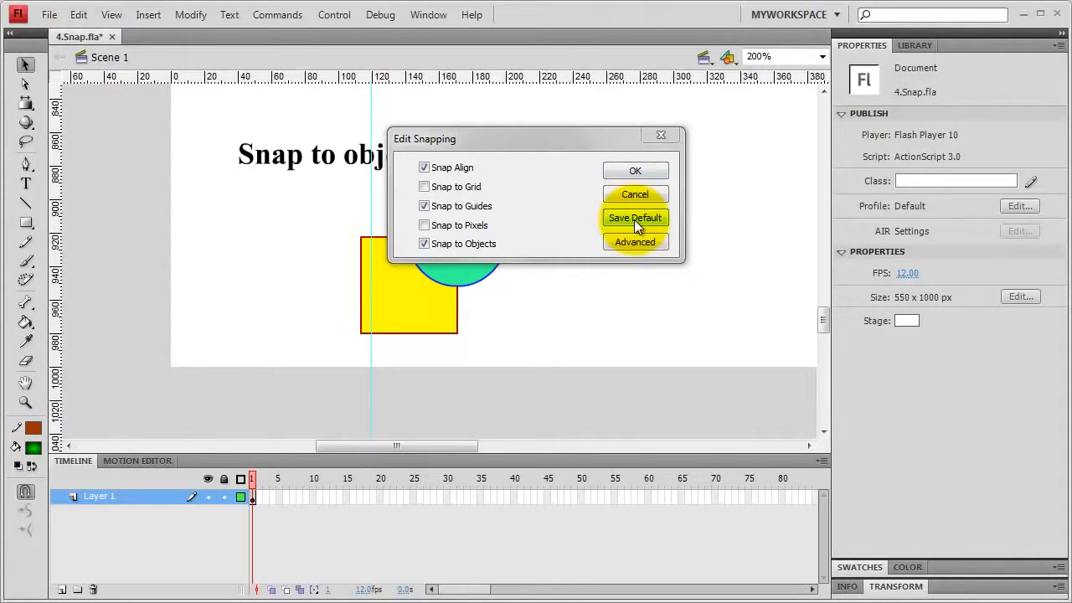
click(631, 171)
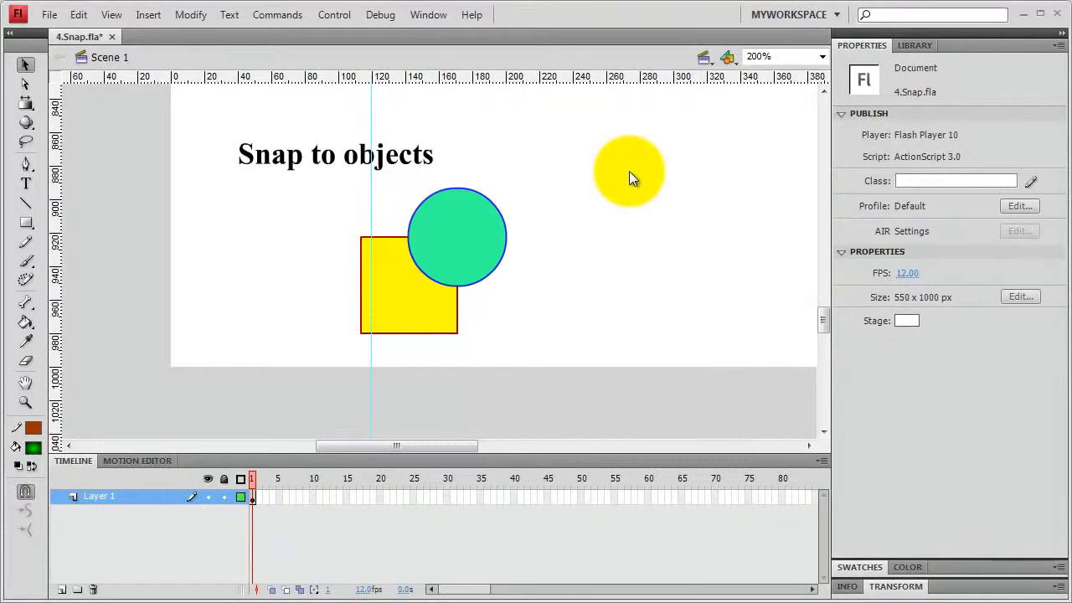